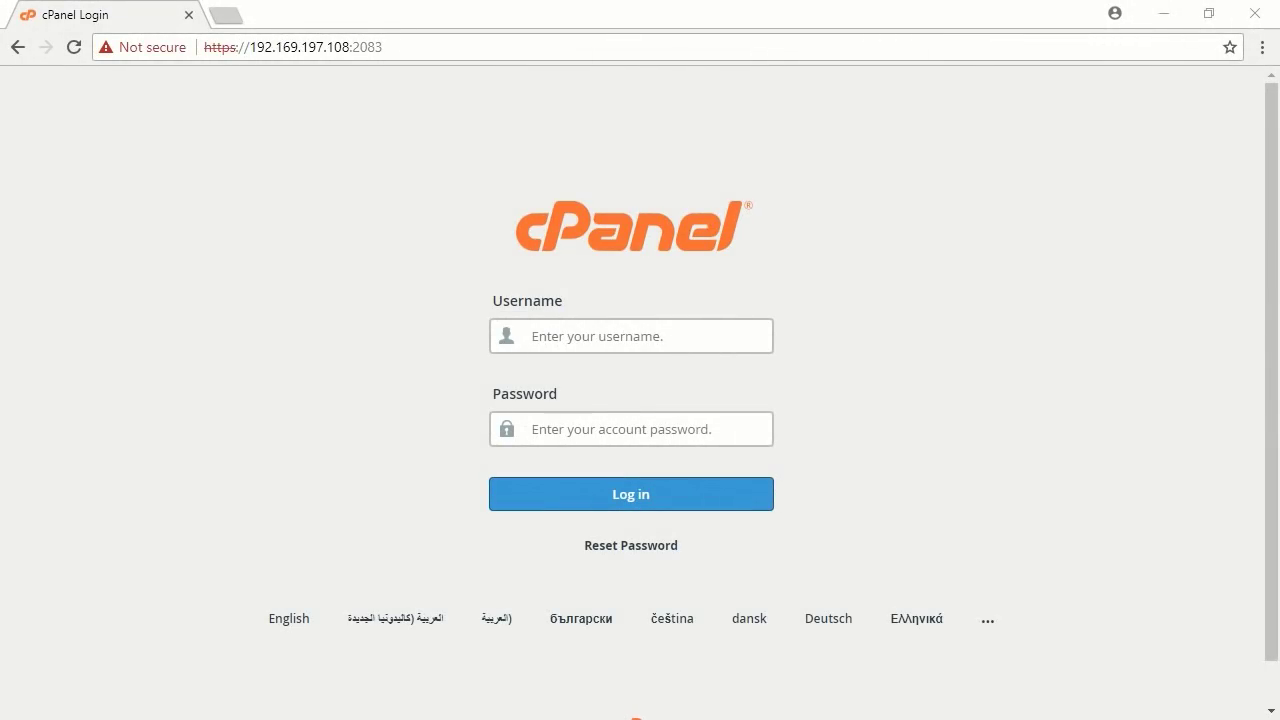
Sign in to cPanel with the hosting account's username and pasted password.
left_click(646, 336)
type("linx2fun")
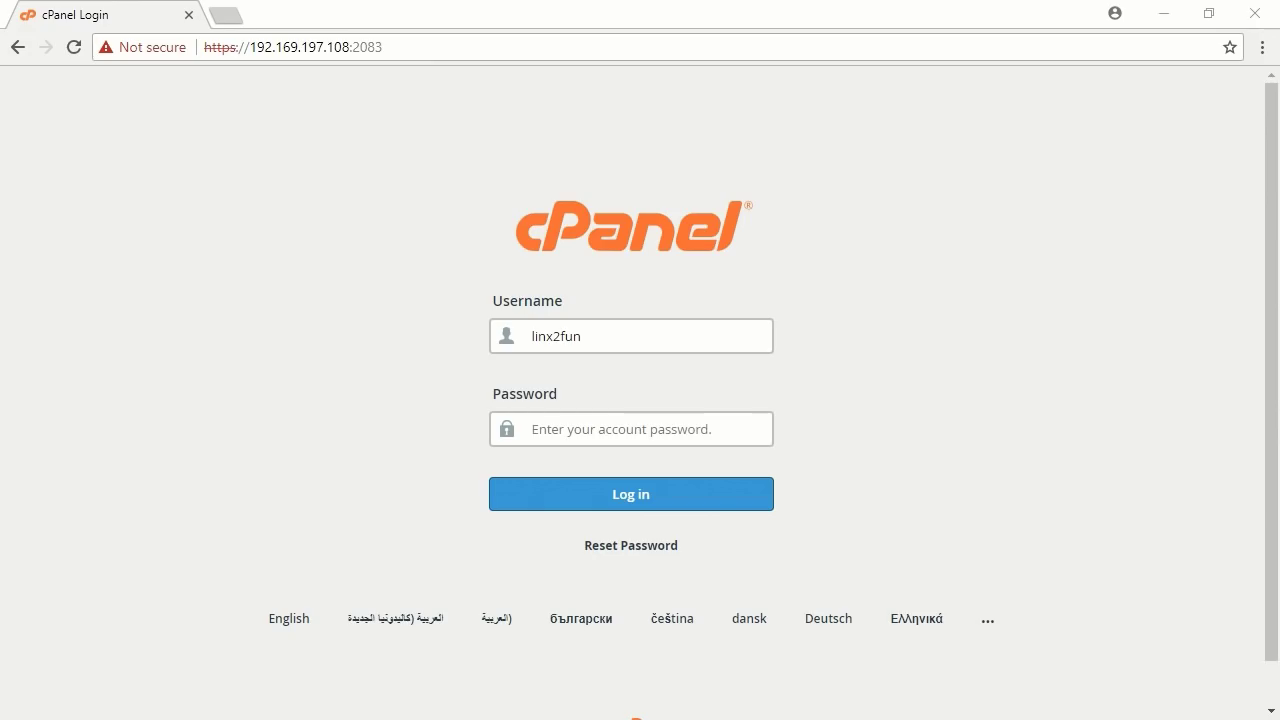
left_click(667, 432)
key("ctrl+v")
left_click(640, 493)
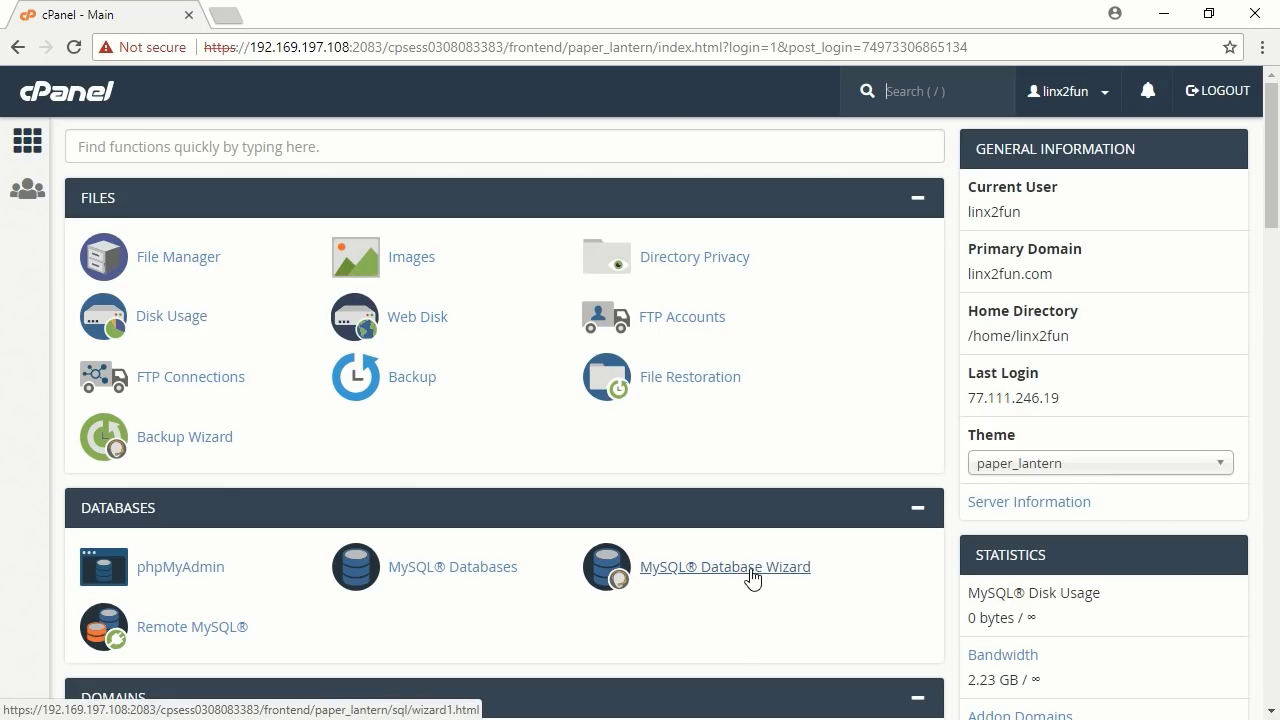
Create a new database named 'db' in the MySQL Database Wizard.
left_click(753, 570)
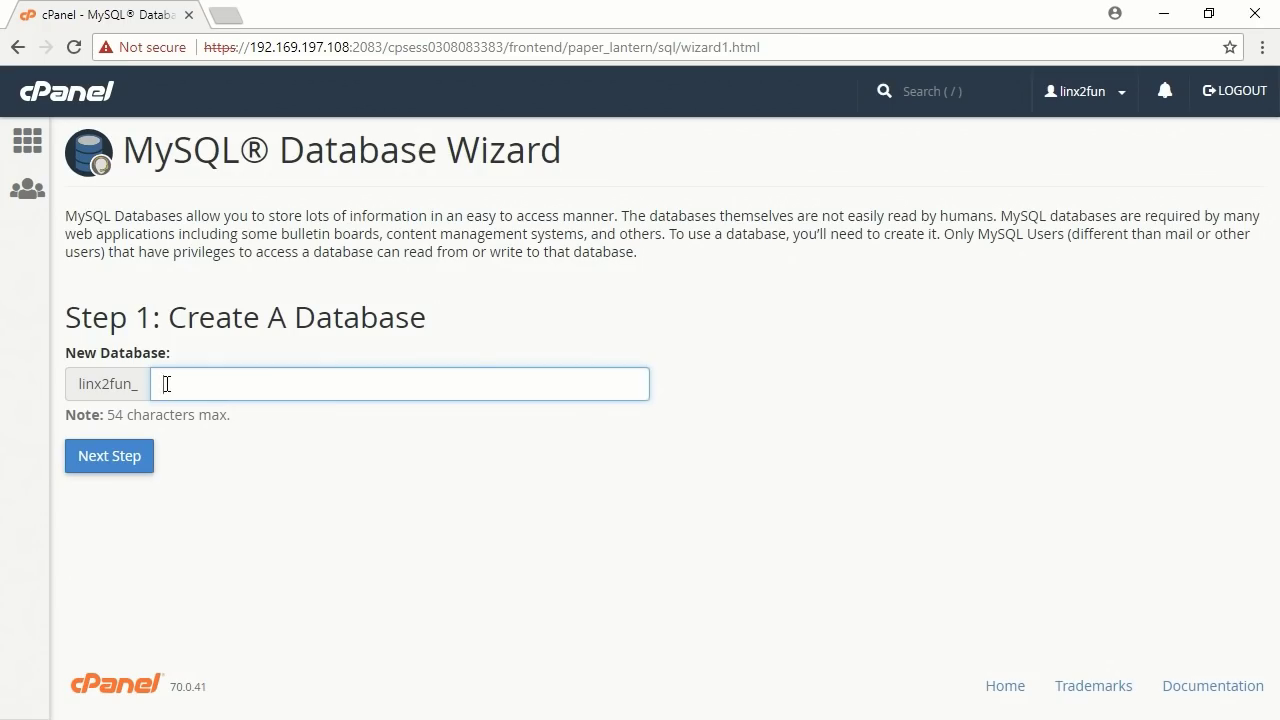
type("db")
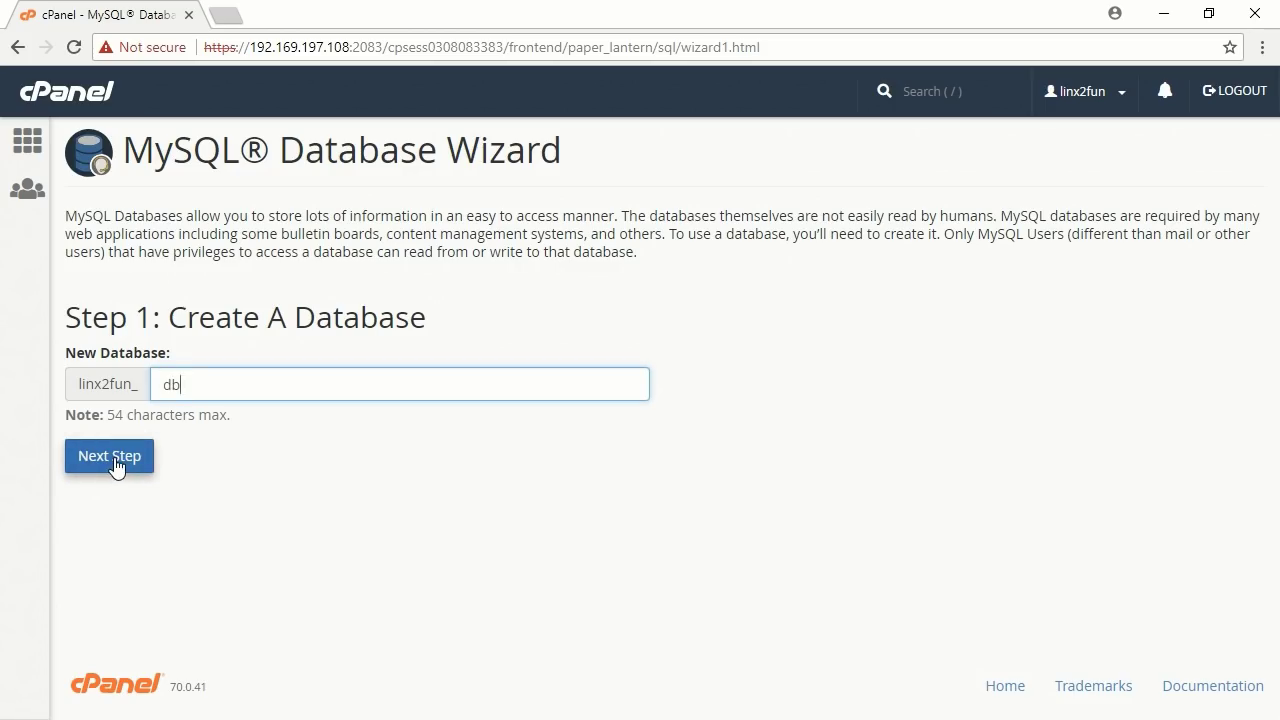
left_click(115, 465)
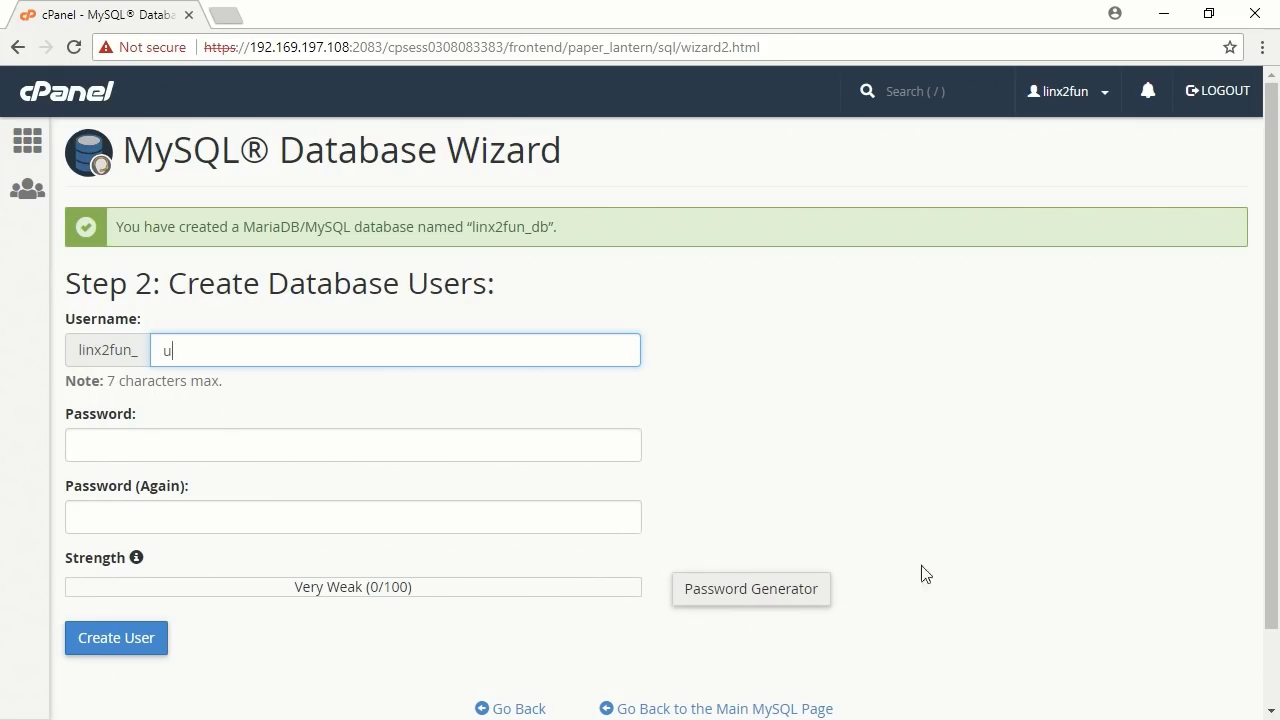
Generate a strong password for the new user and select it for copying.
left_click(756, 596)
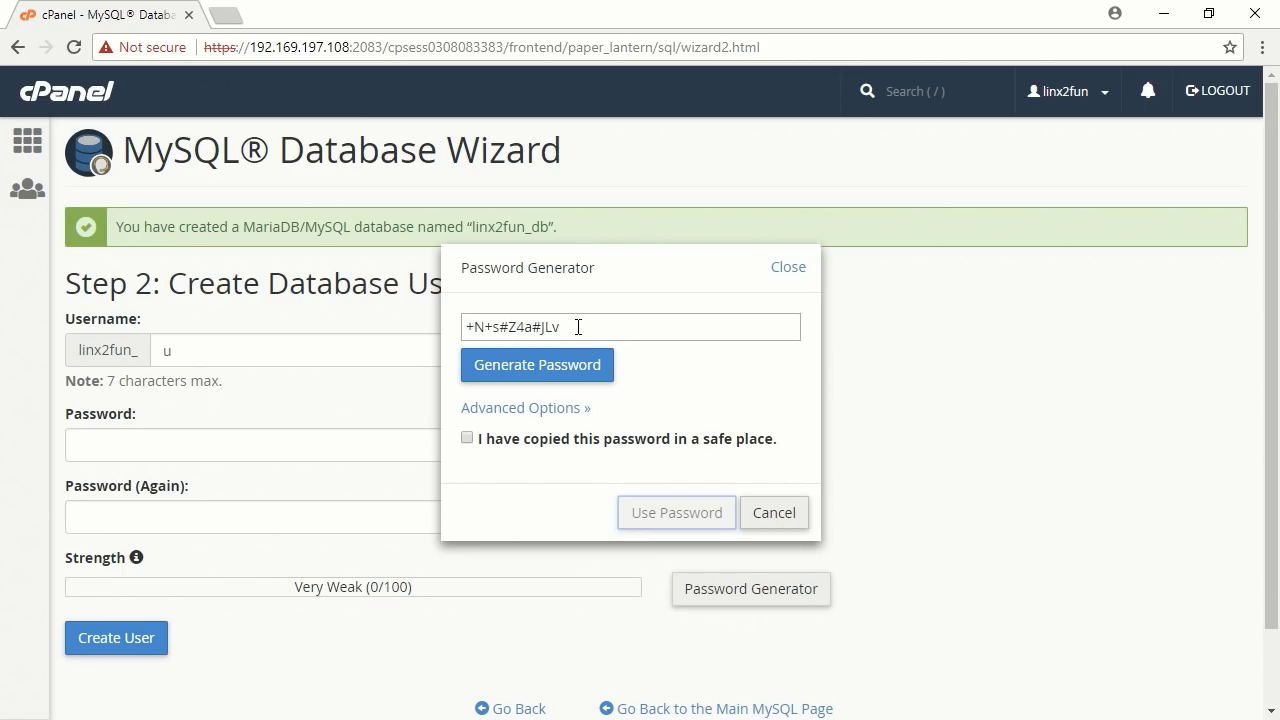
left_click_drag(578, 327, 463, 321)
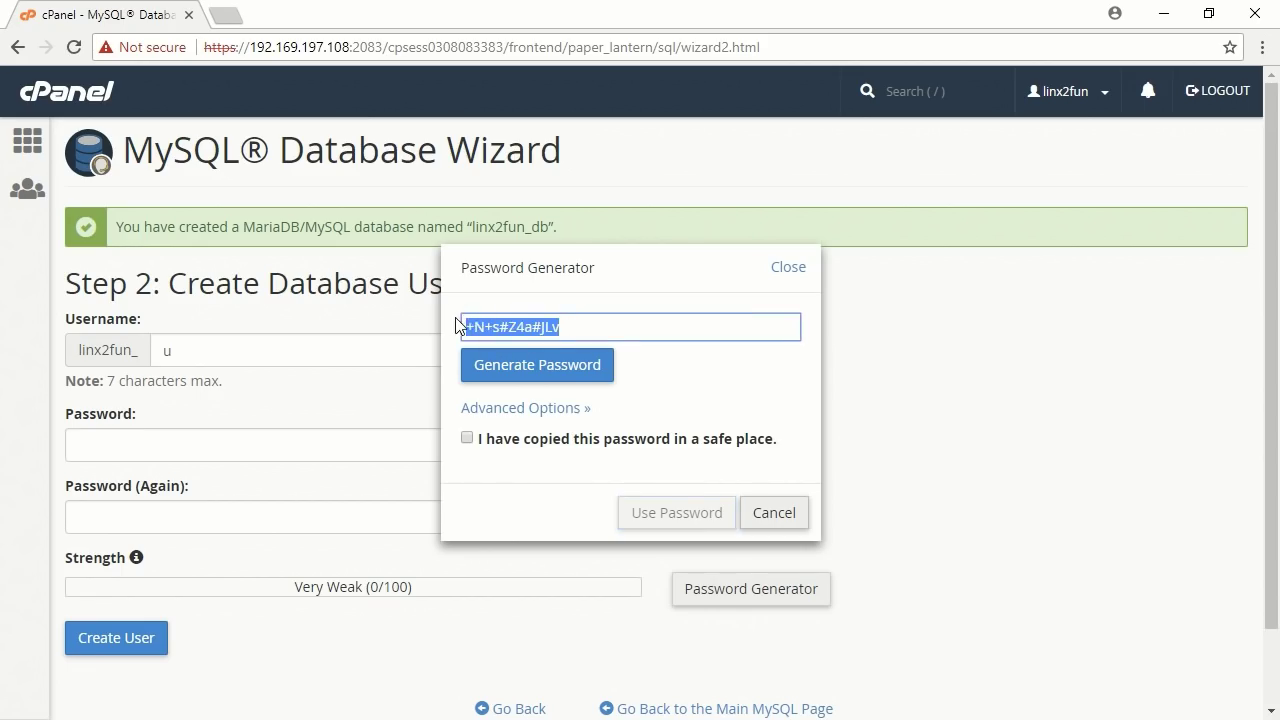
right_click(509, 327)
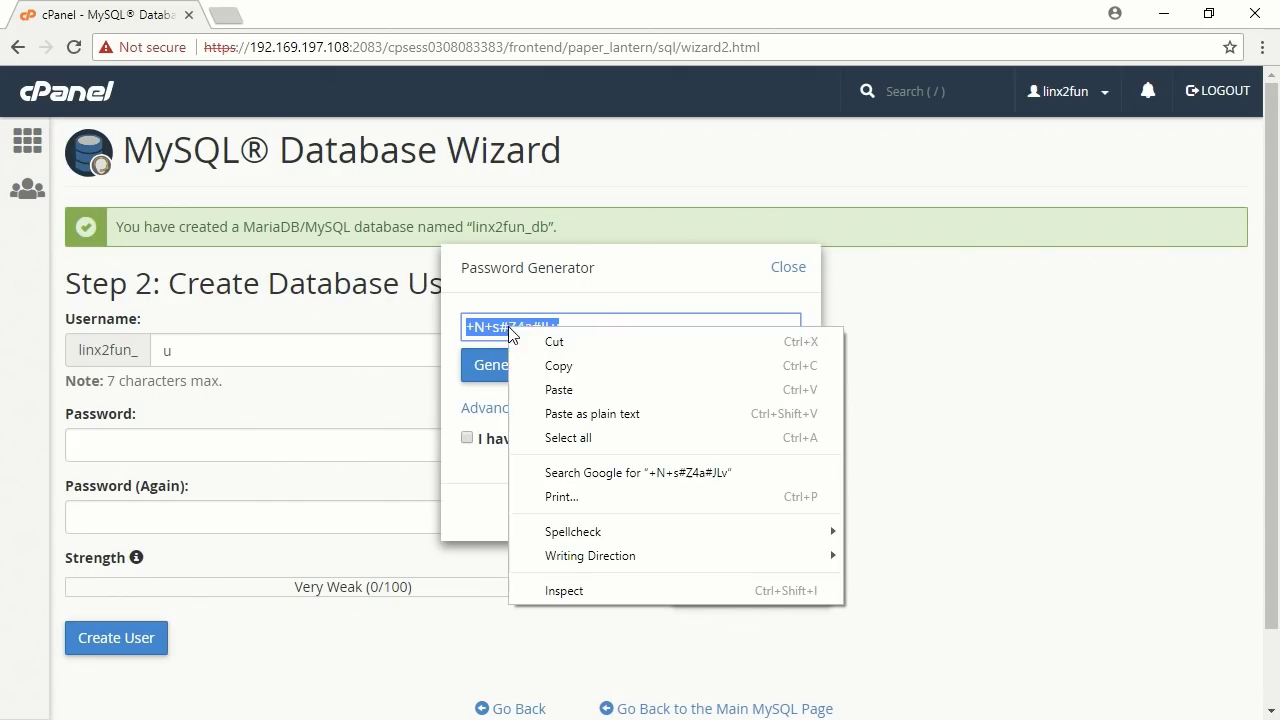
Copy the generated password to the clipboard.
left_click(558, 366)
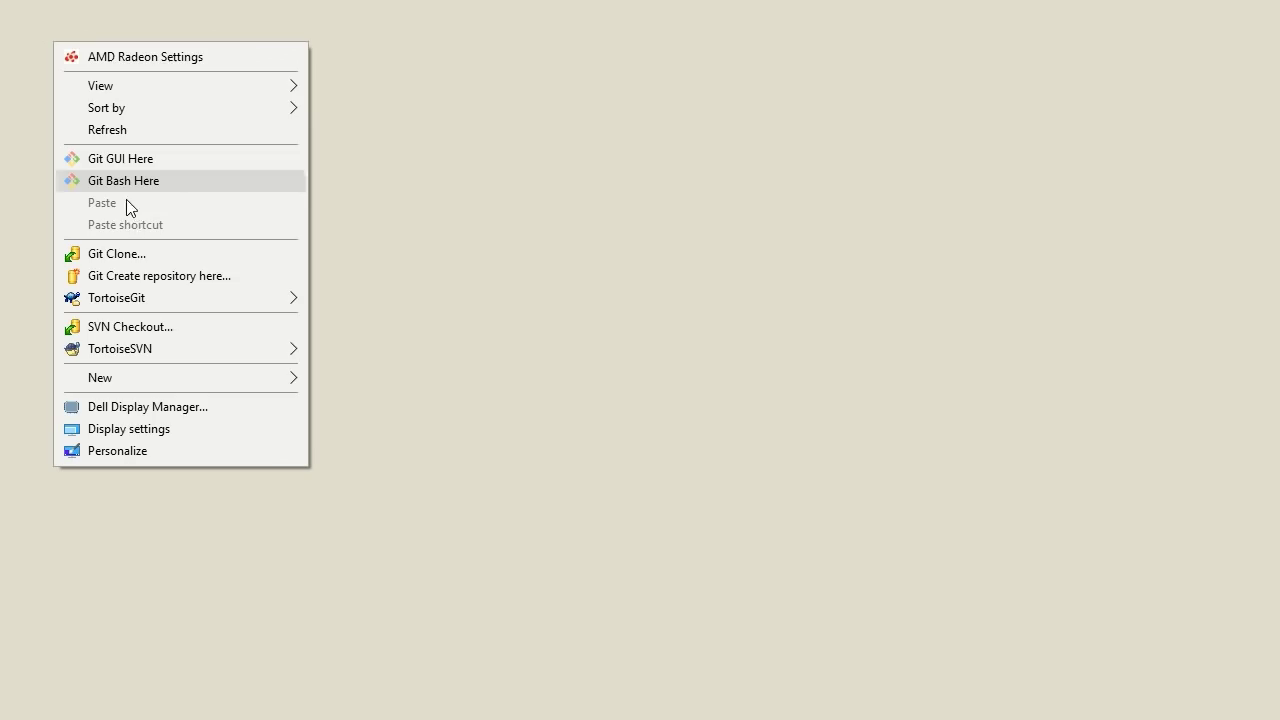
mouse_move(167, 374)
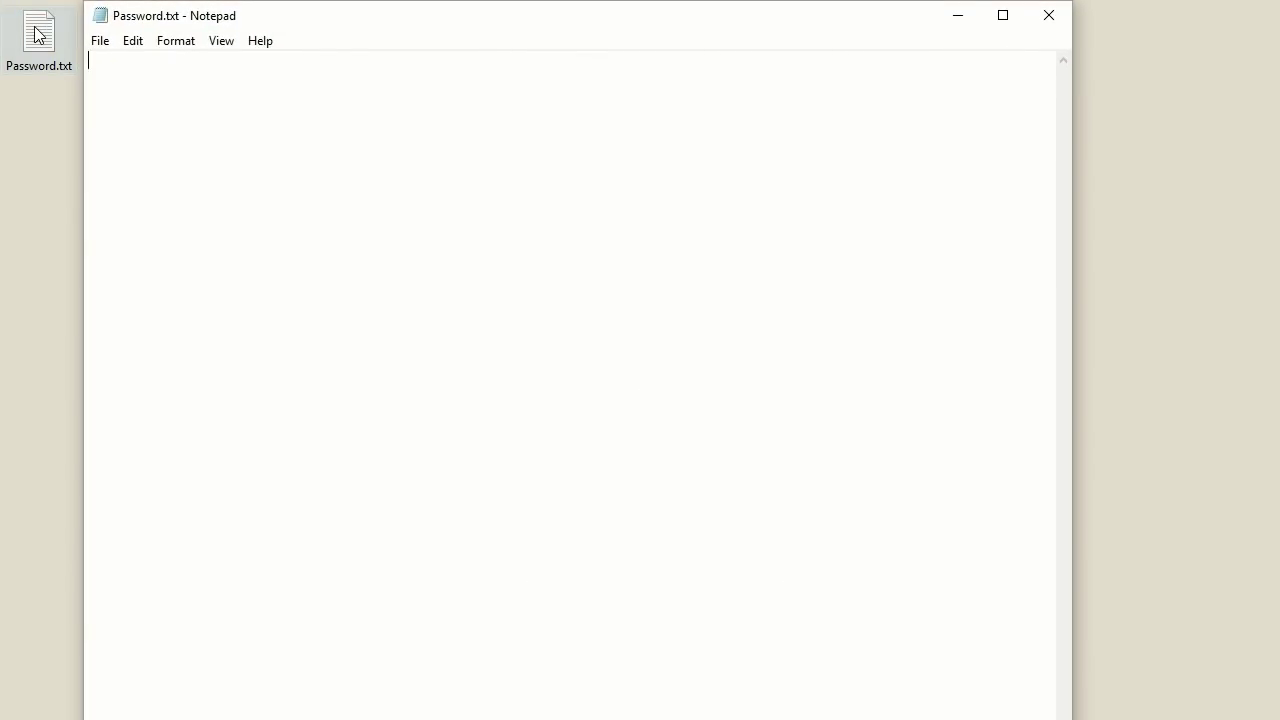
Paste the generated password into Password.txt, save it, and return to the browser.
right_click(133, 63)
left_click(201, 147)
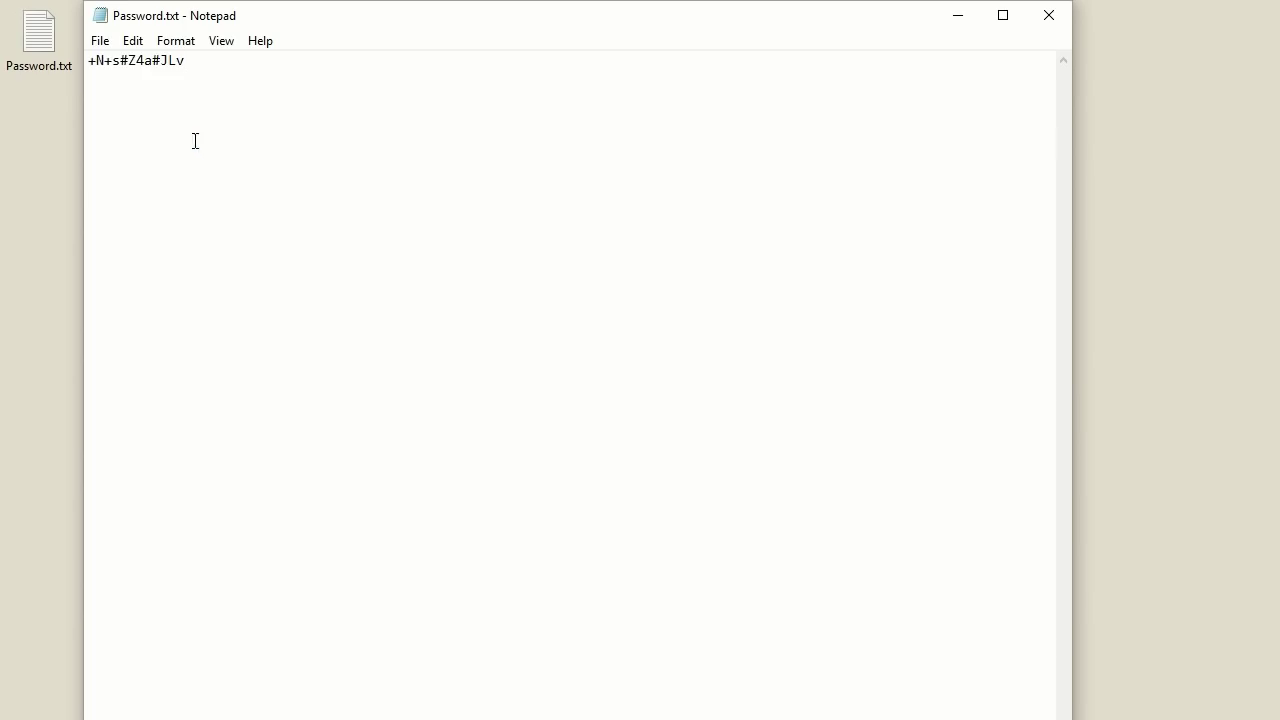
left_click(100, 41)
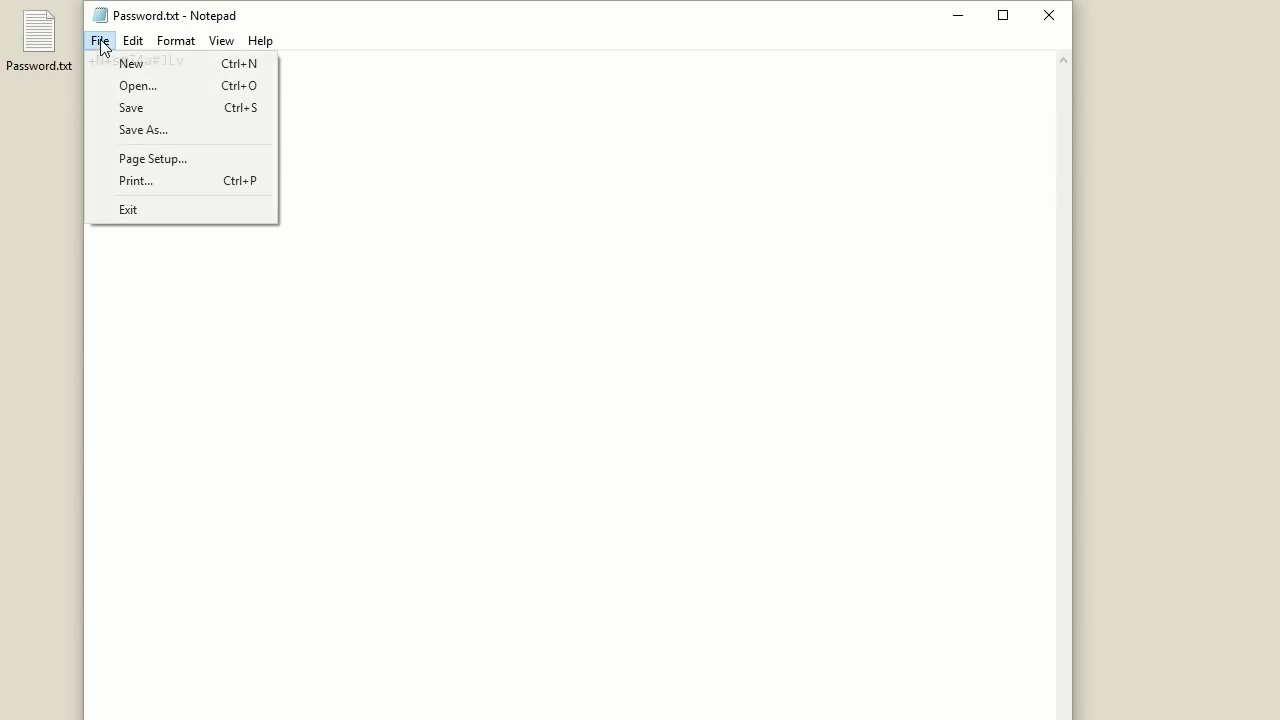
left_click(143, 108)
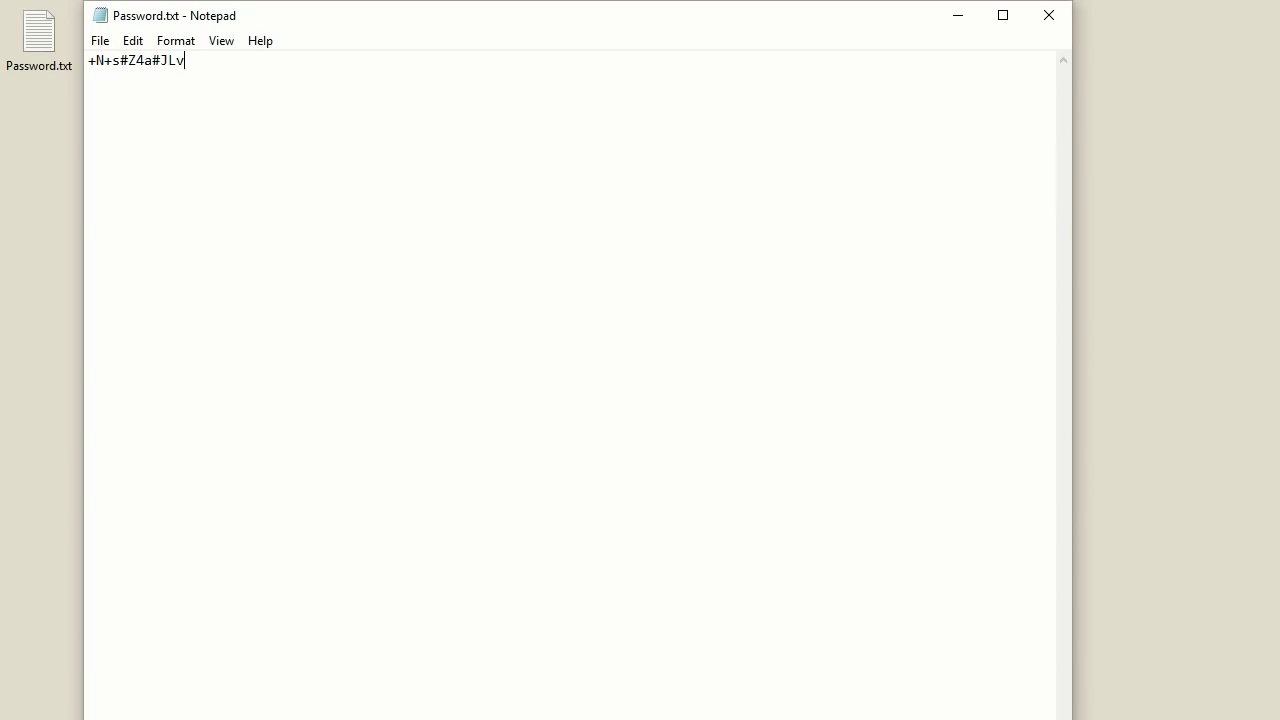
key("alt+Tab")
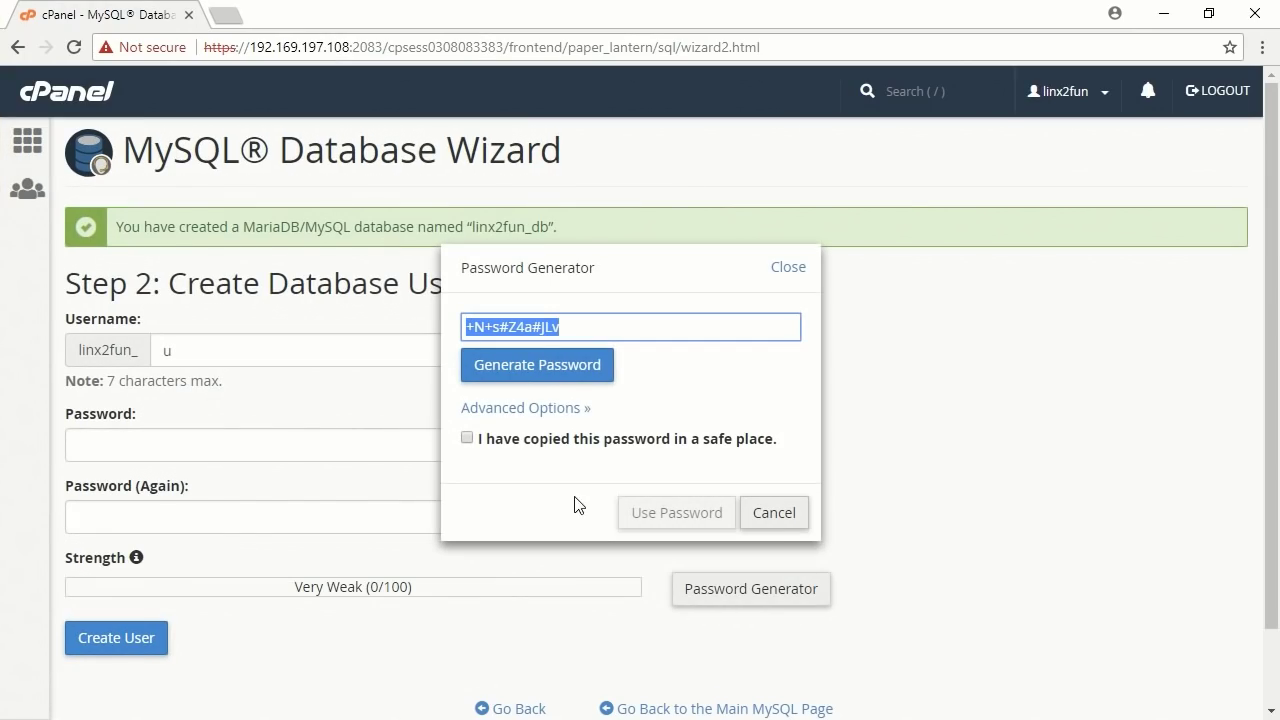
Confirm the password is stored safely, apply it, and create database user 'u'.
left_click(469, 448)
left_click(468, 442)
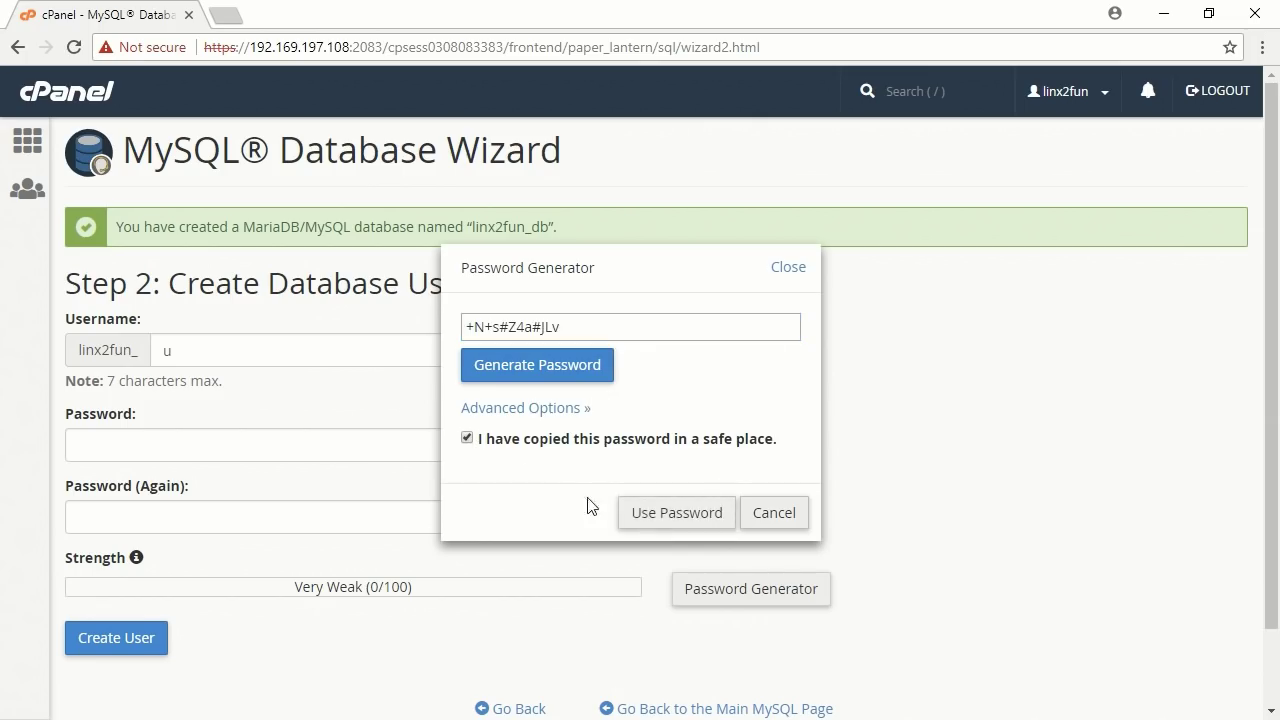
left_click(670, 516)
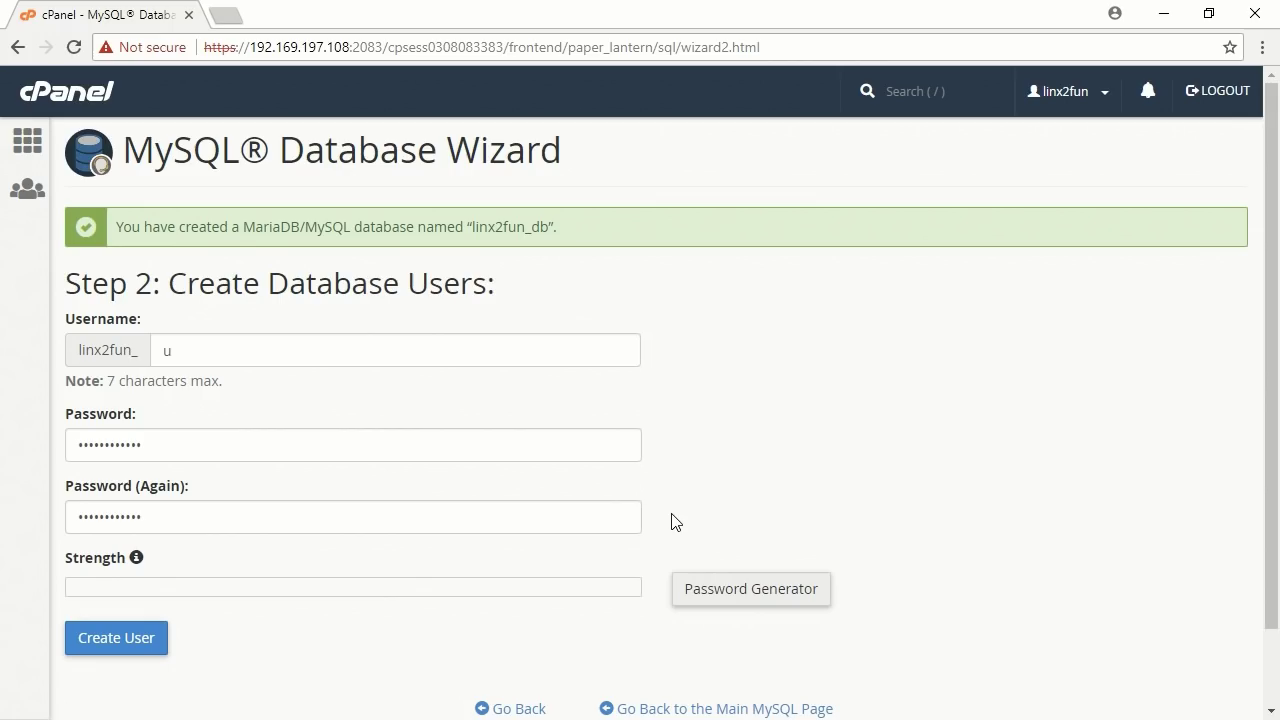
left_click(120, 637)
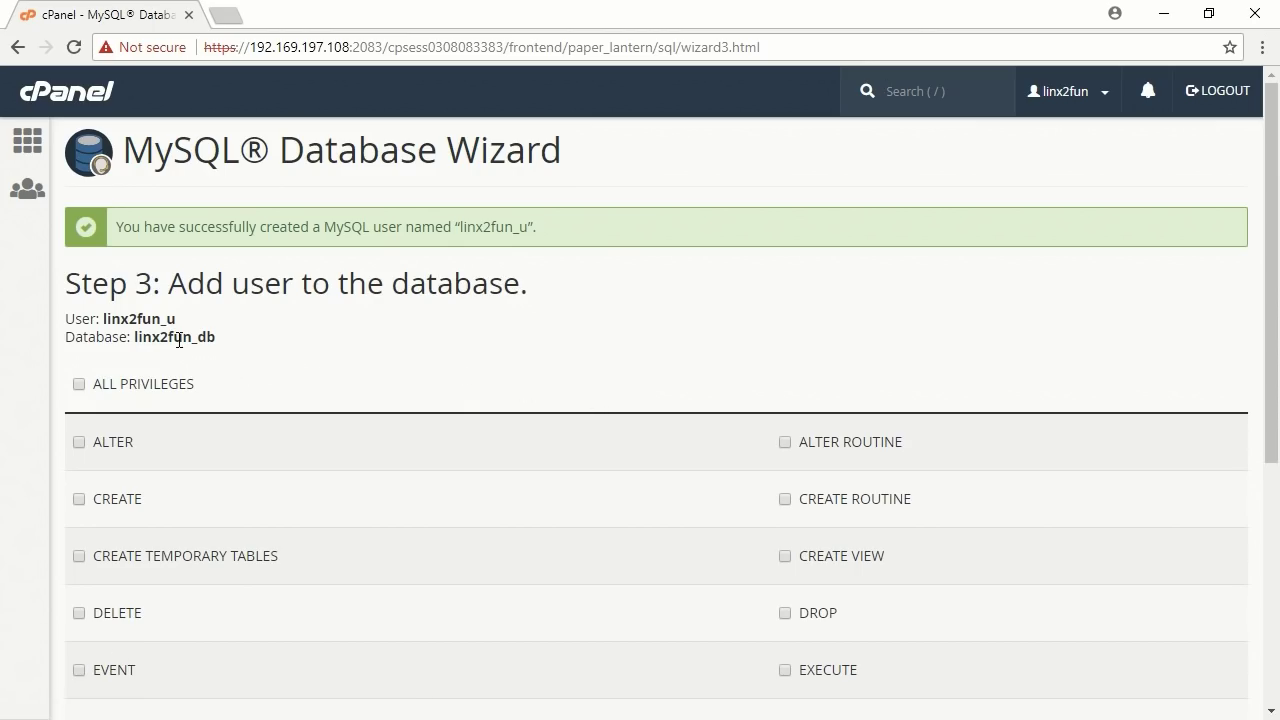
Copy the User and Database lines from the wizard's Step 3 page.
left_click_drag(64, 319, 222, 350)
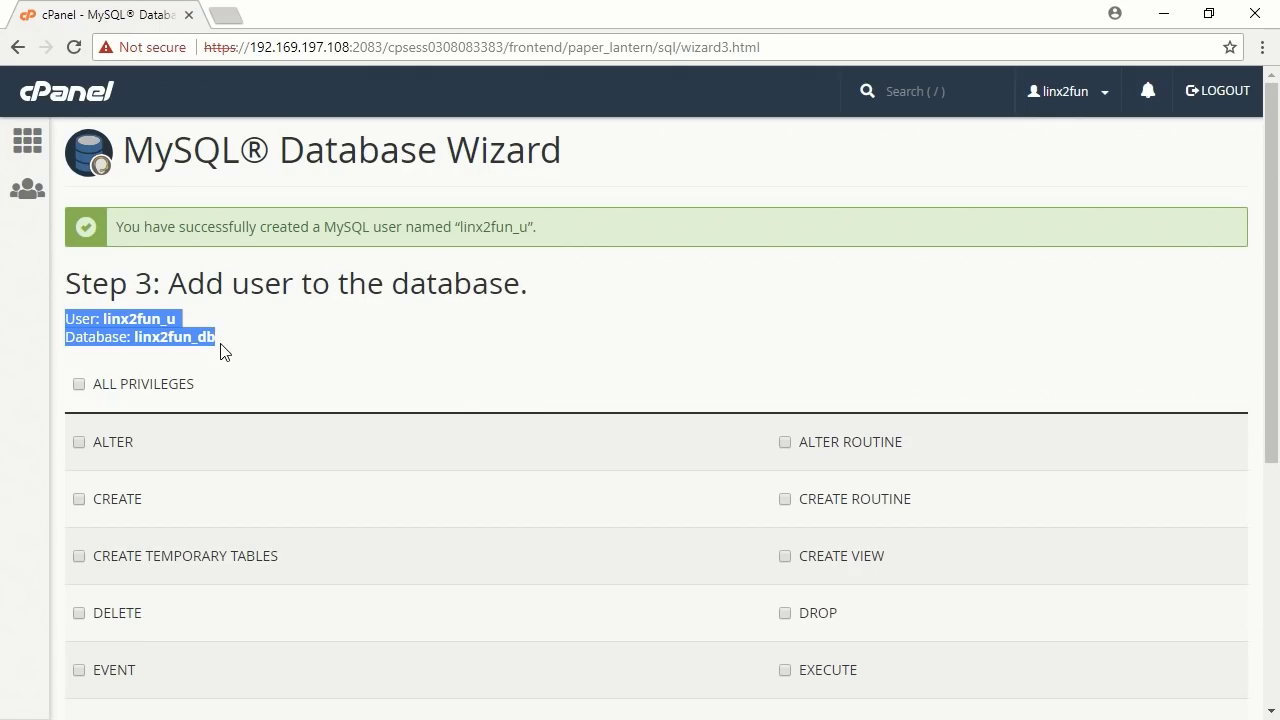
right_click(158, 331)
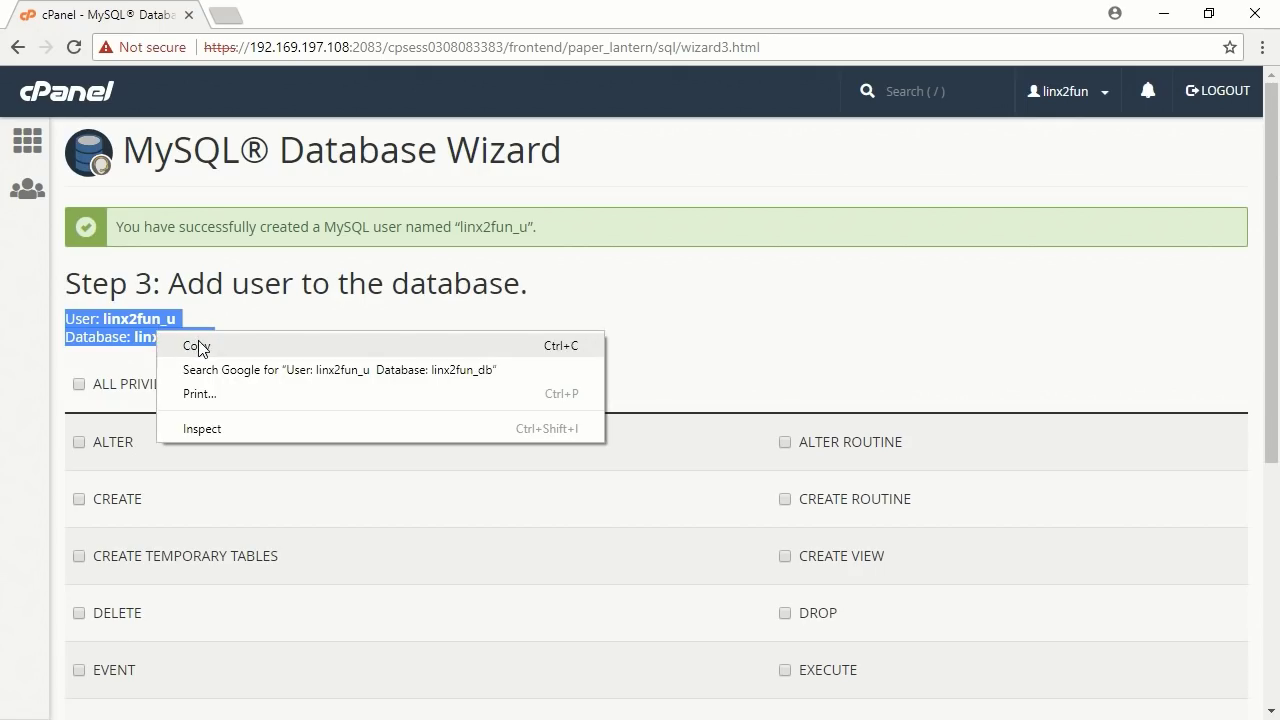
left_click(199, 347)
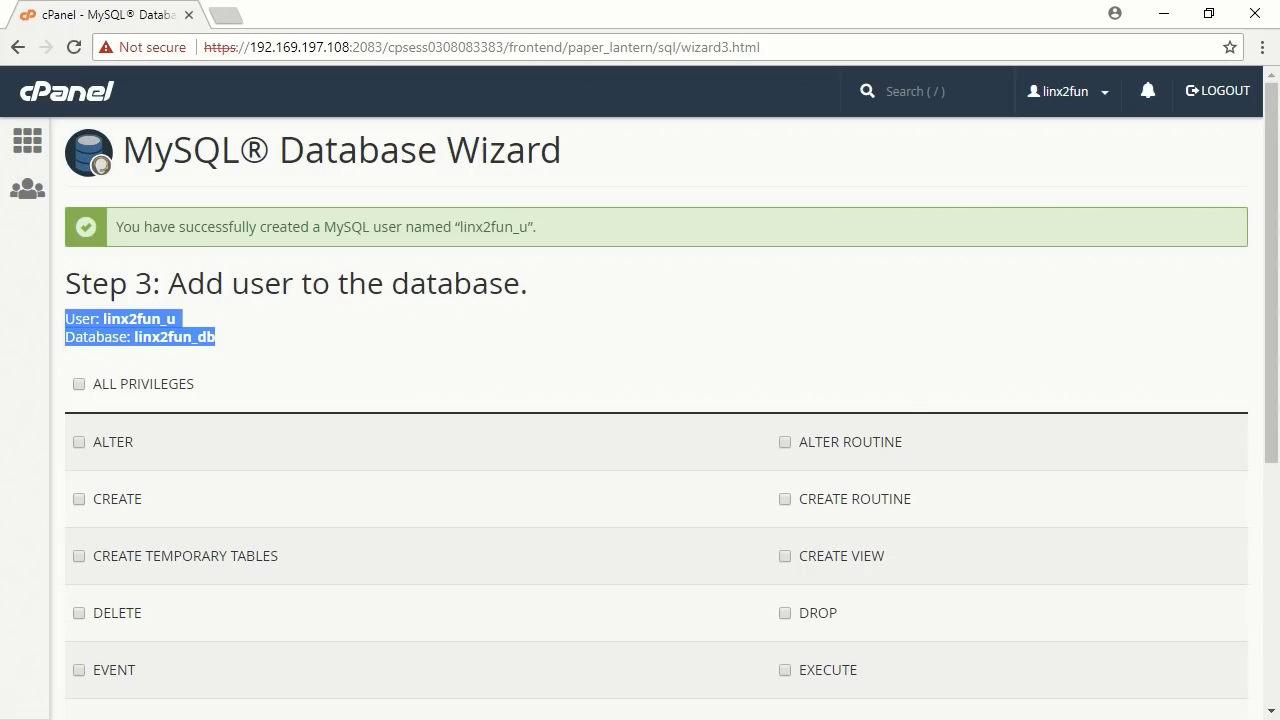
key("alt+Tab")
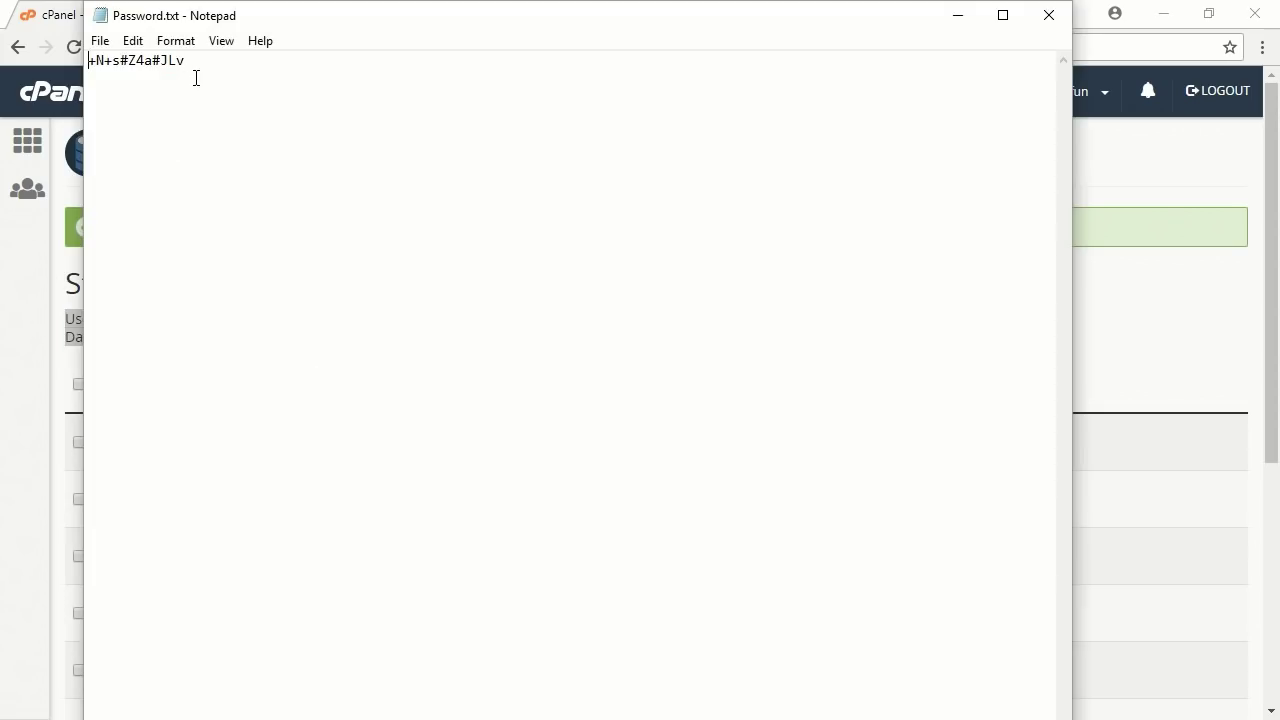
Paste the user and database names above the password in Password.txt and save.
key("Return")
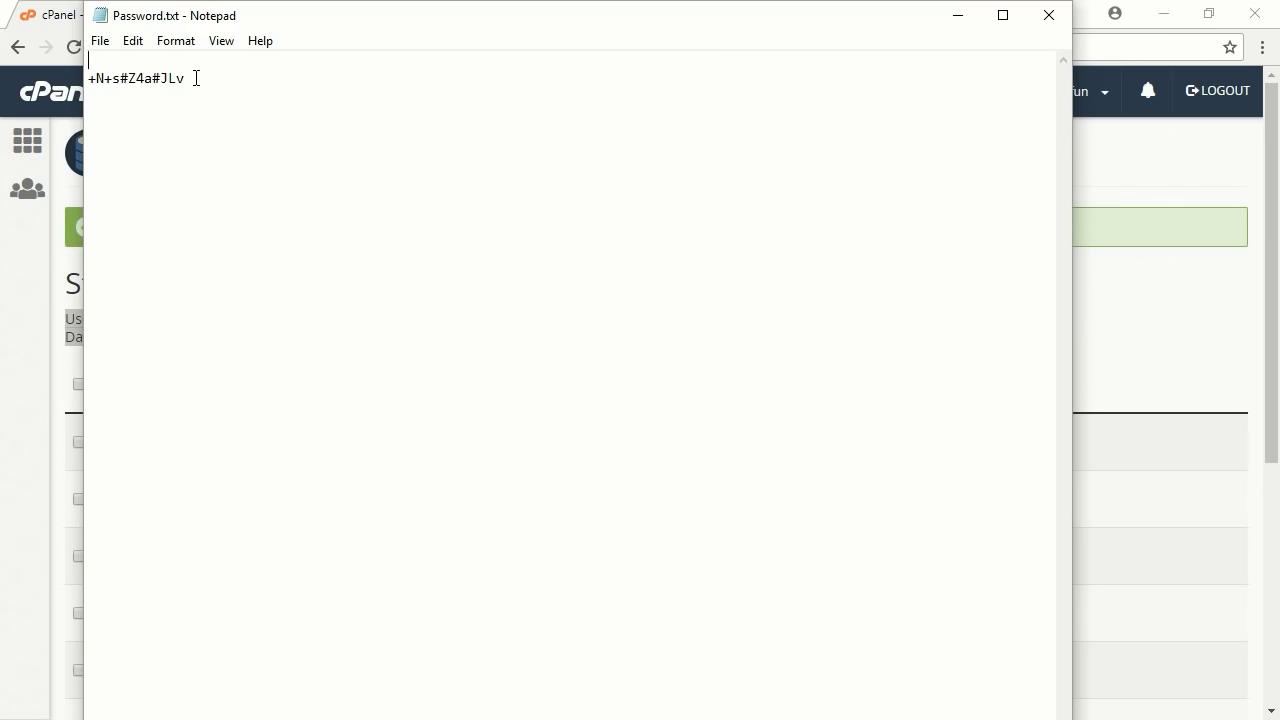
left_click(133, 40)
left_click(194, 143)
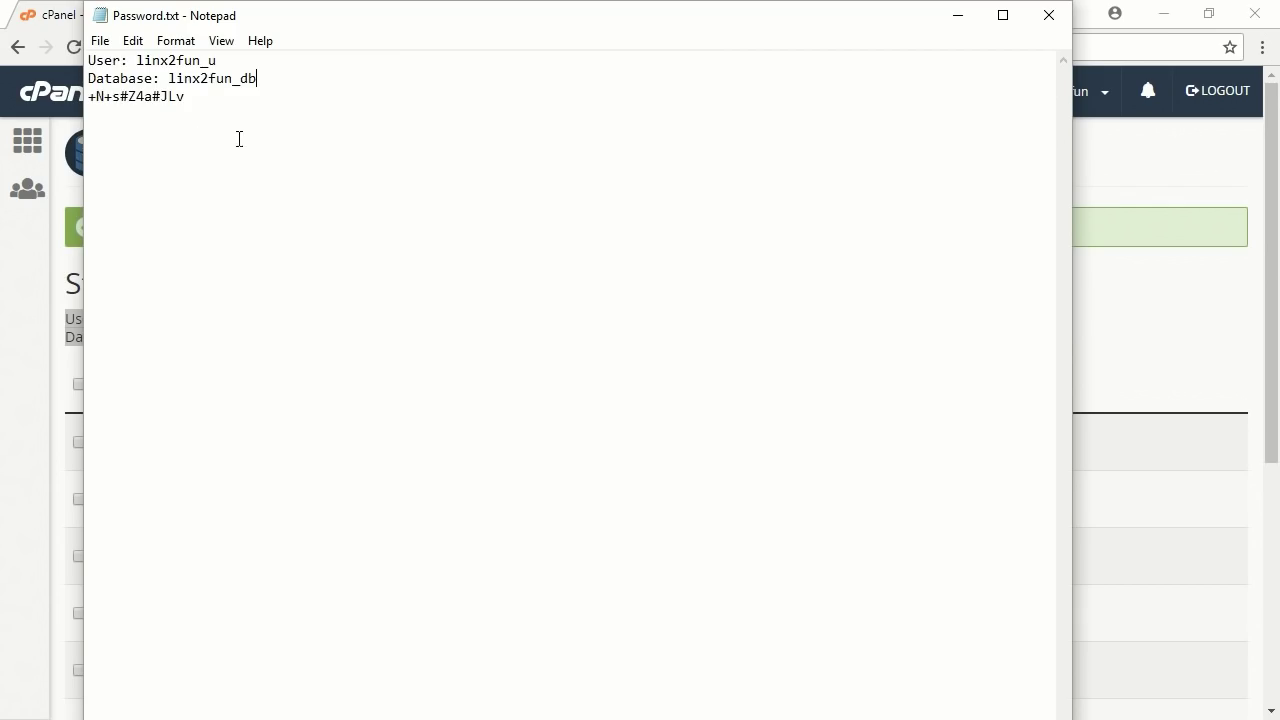
left_click(108, 44)
left_click(150, 104)
Grant user 'u' ALL PRIVILEGES on the 'db' database and finish the wizard.
left_click(1146, 313)
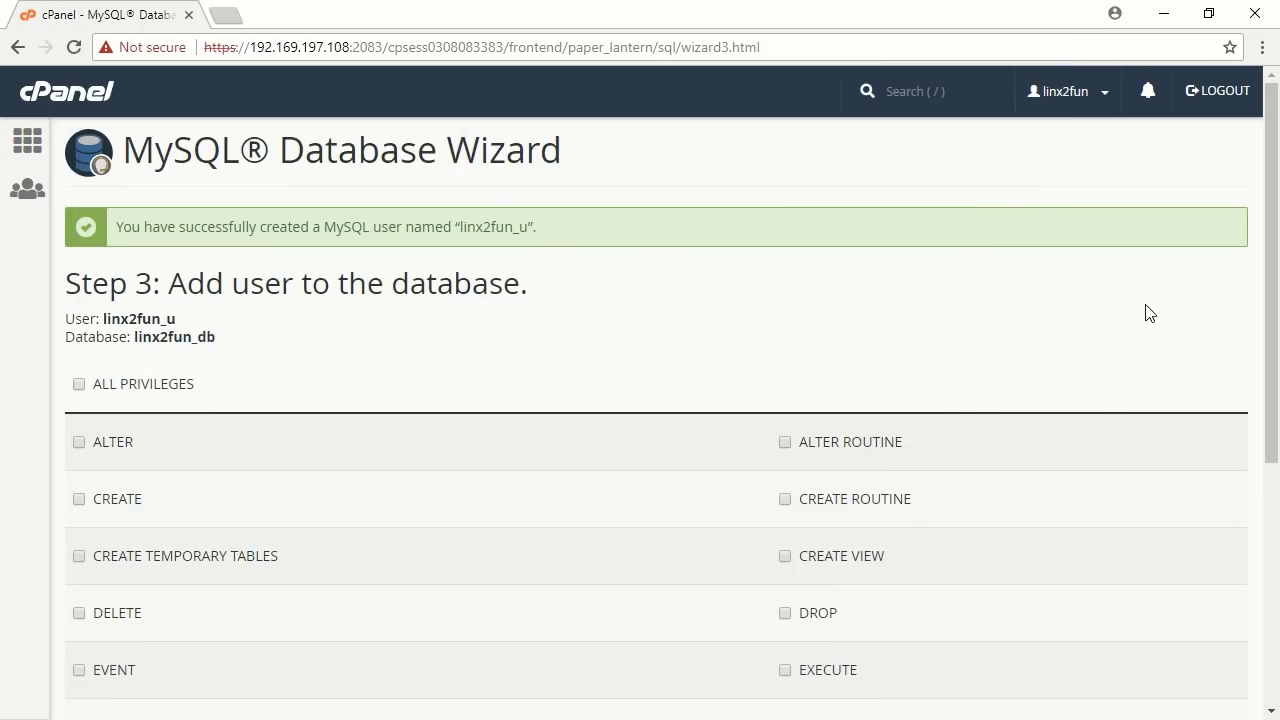
scroll(166, 388, "down", 1)
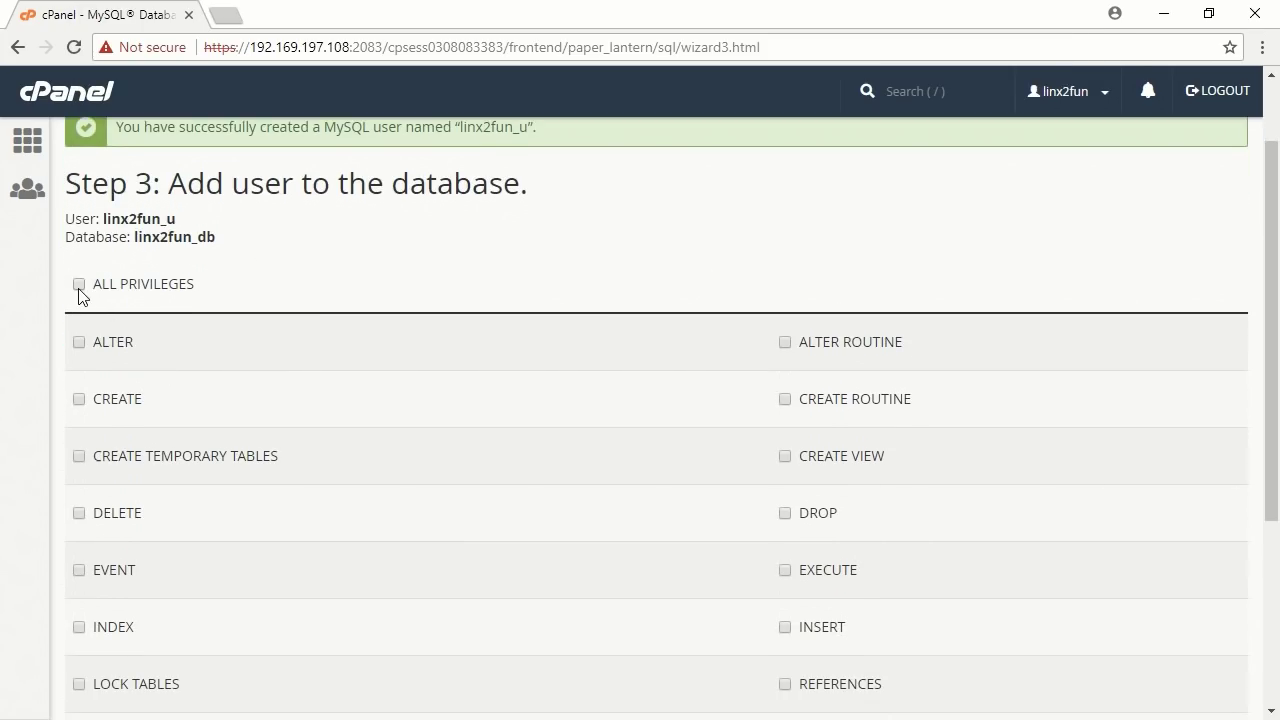
left_click(79, 285)
scroll(334, 330, "down", 2)
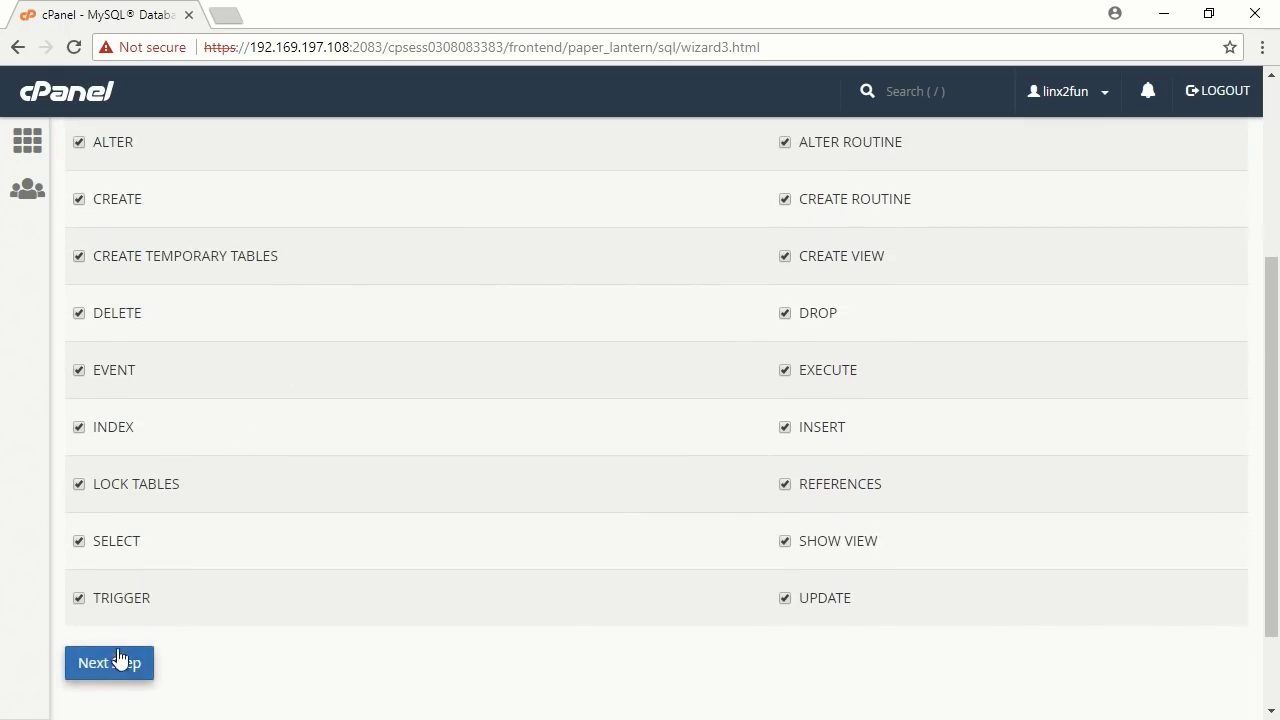
left_click(108, 666)
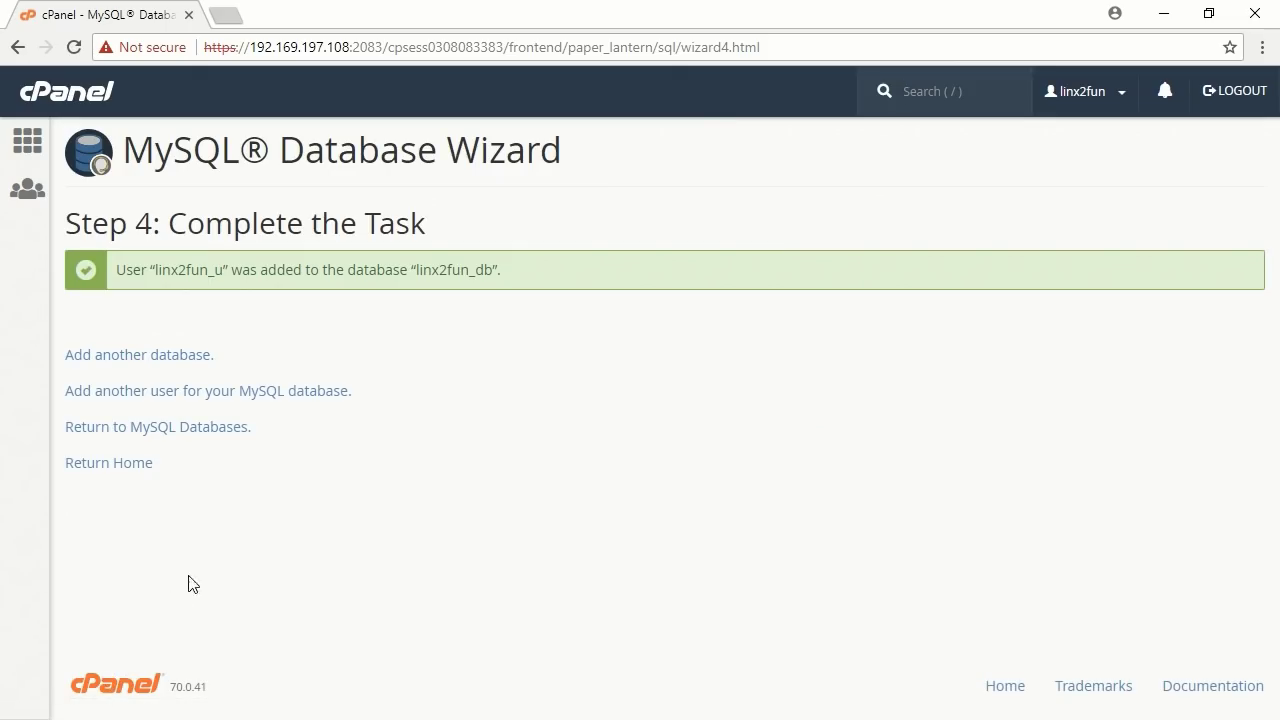
left_click(110, 466)
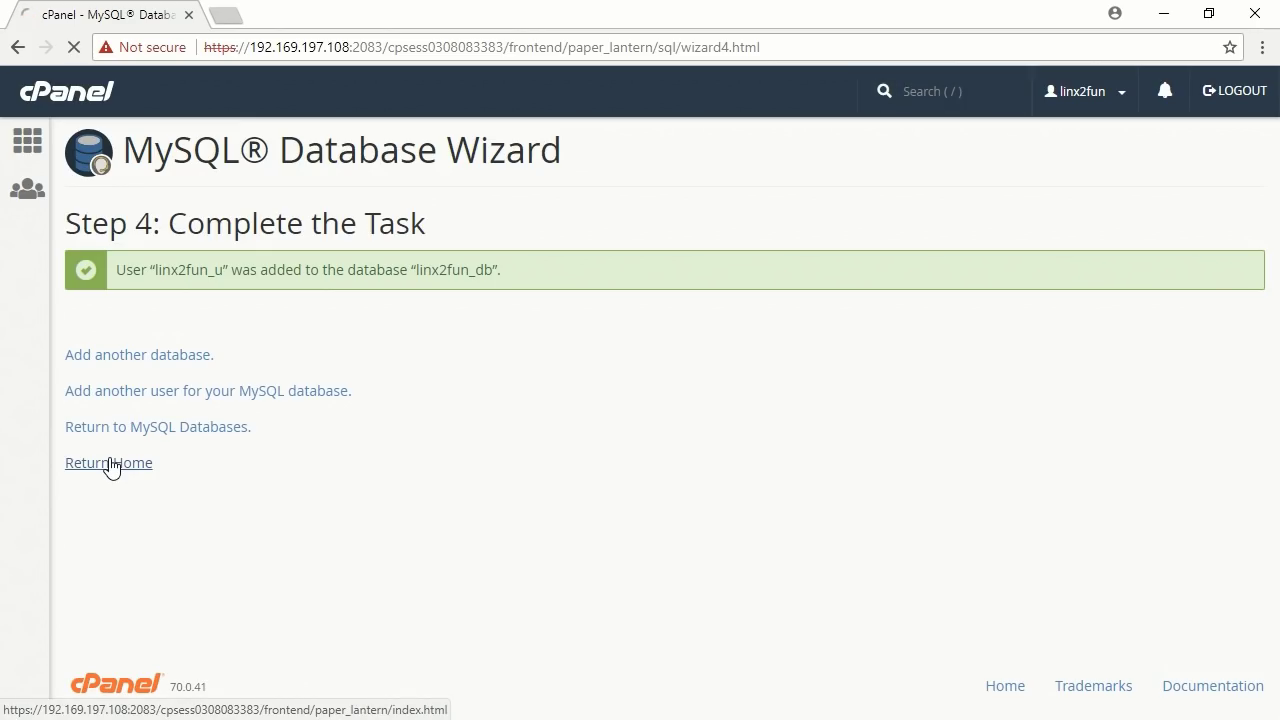
Search cPanel functions for 'cron' and open the Cron Jobs page.
left_click(274, 157)
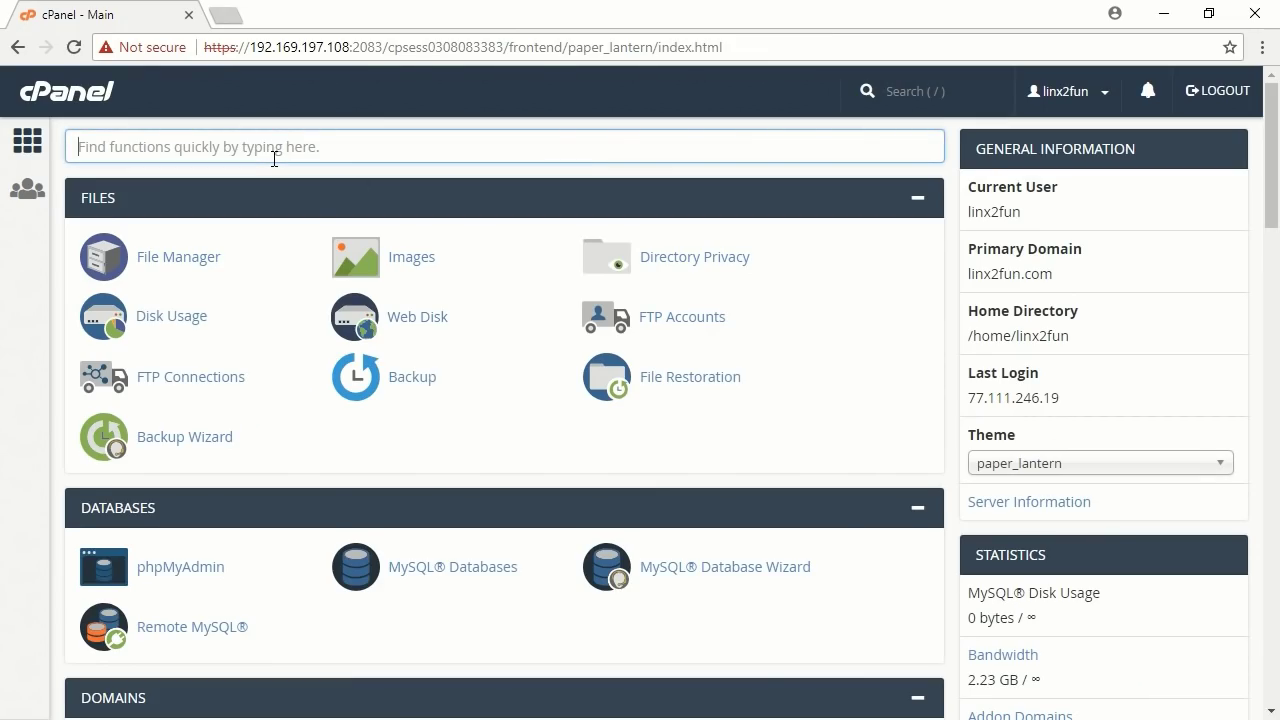
type("cron")
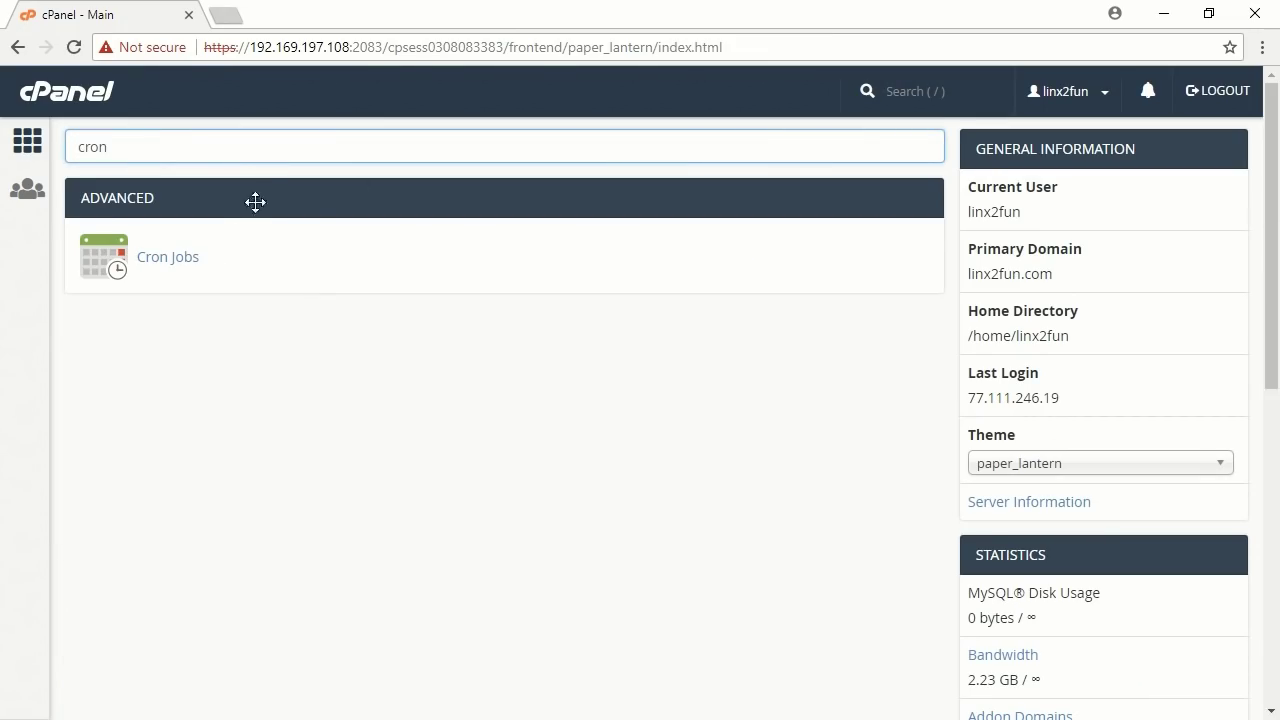
left_click(167, 259)
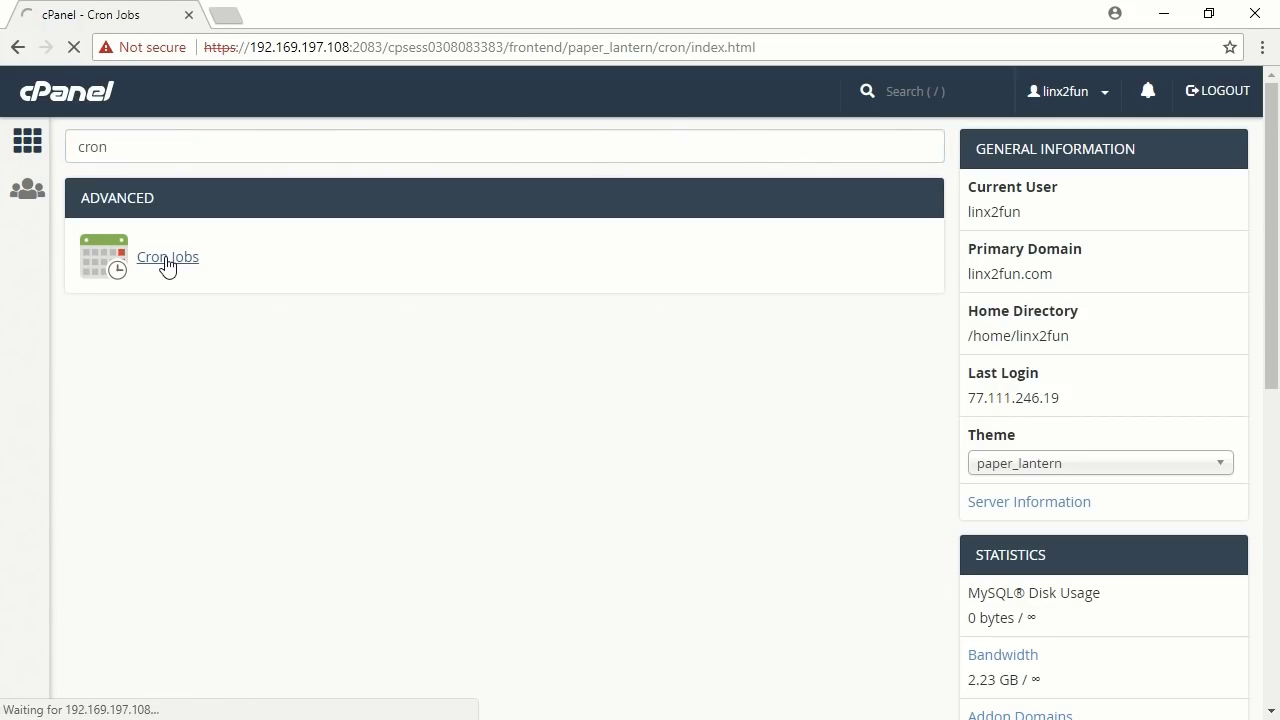
scroll(570, 350, "down", 1)
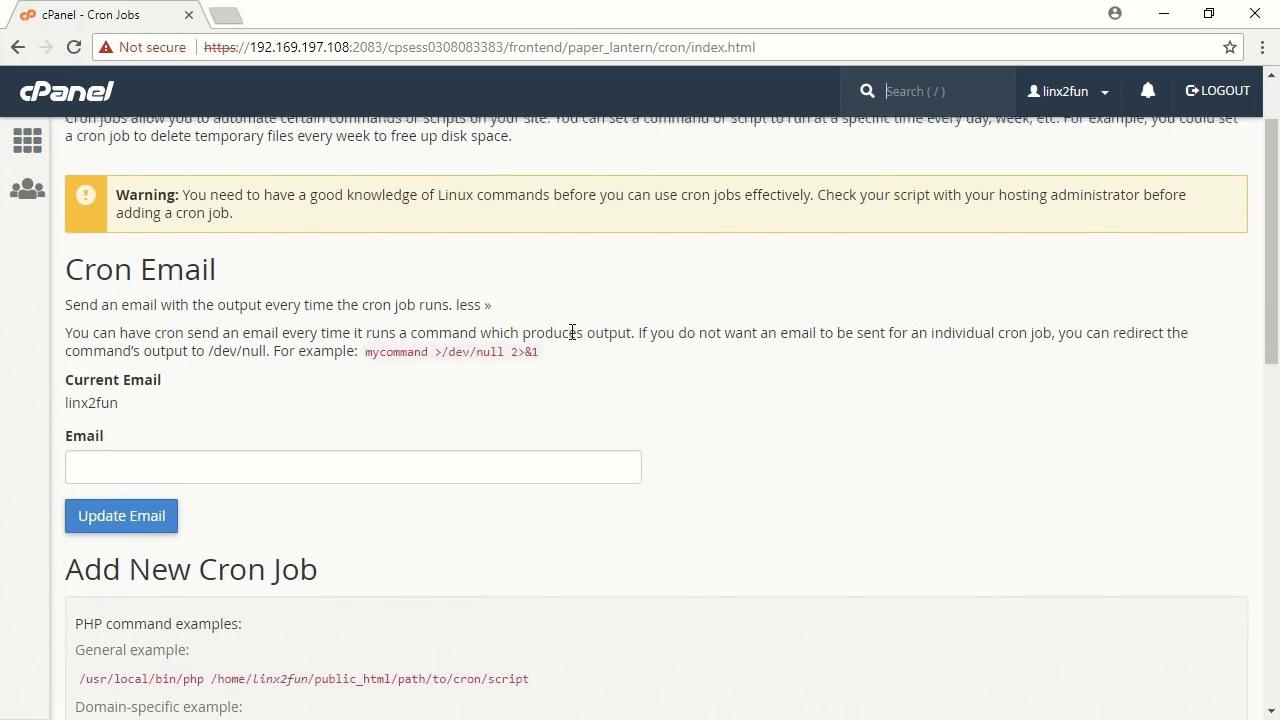
Schedule the new cron job to run every ten minutes (*/10 * * * *), starting from the five-minute preset.
scroll(571, 351, "down", 4)
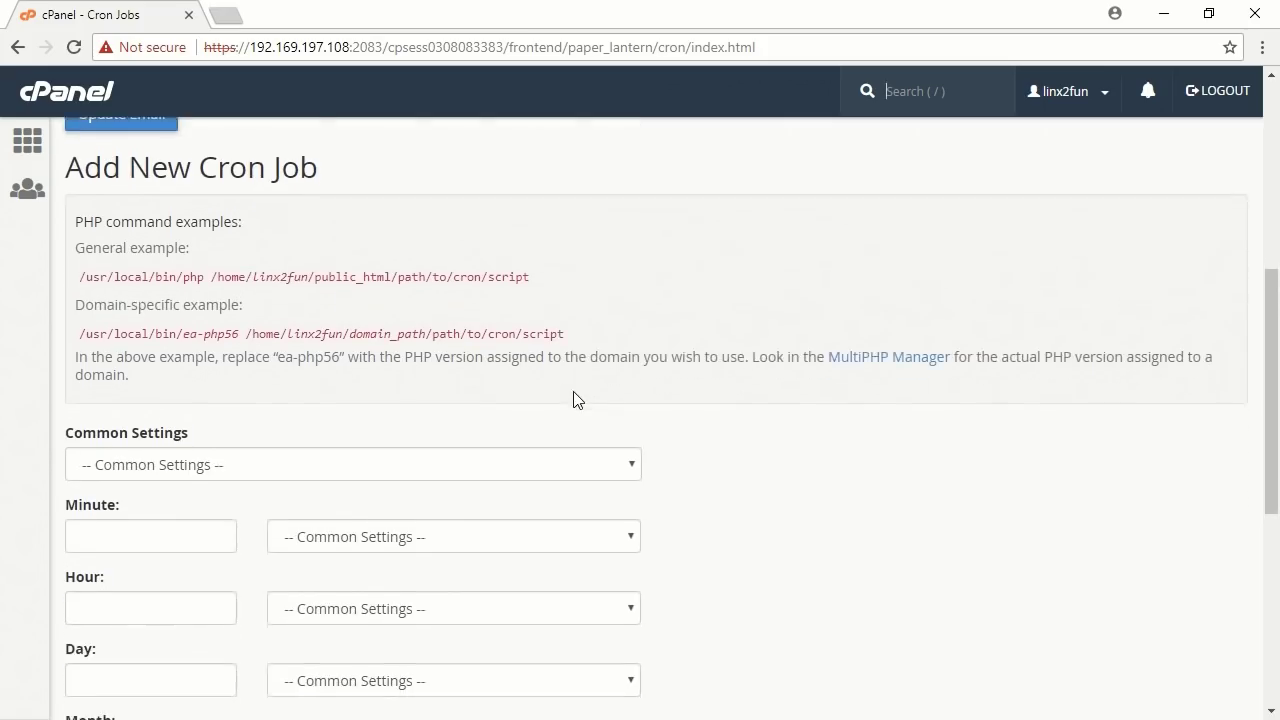
scroll(573, 395, "down", 2)
left_click(352, 266)
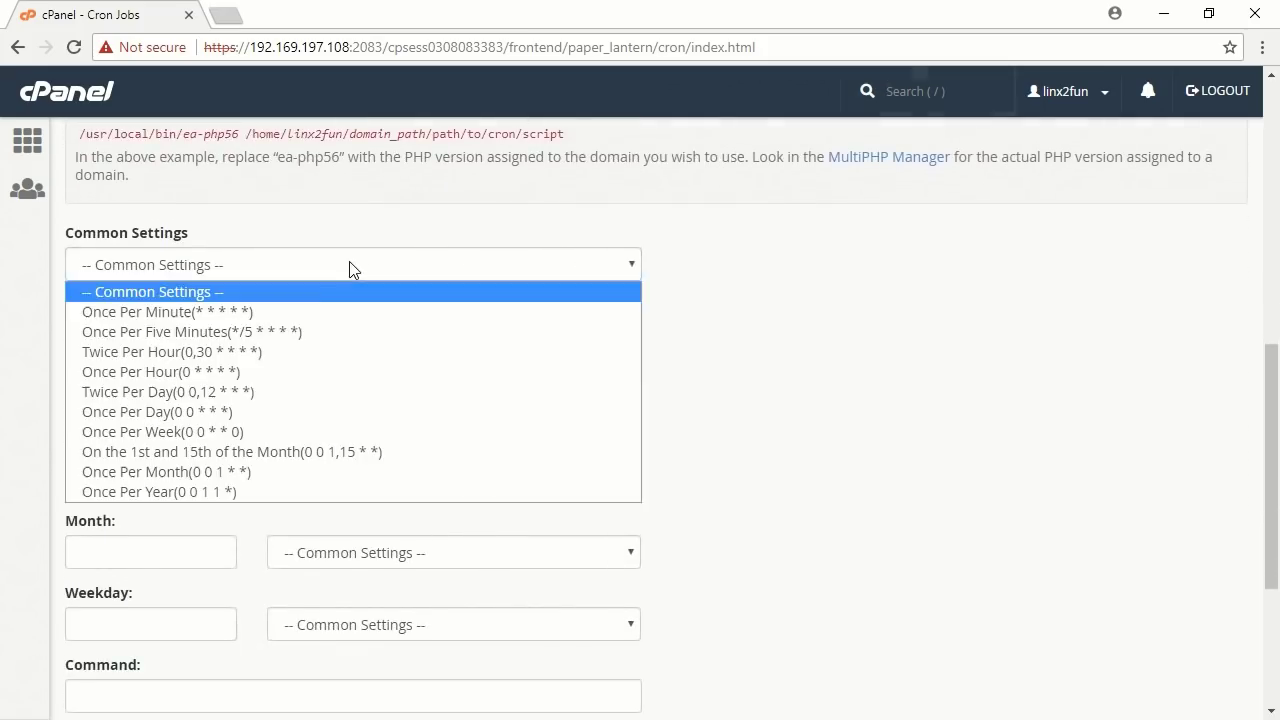
left_click(241, 332)
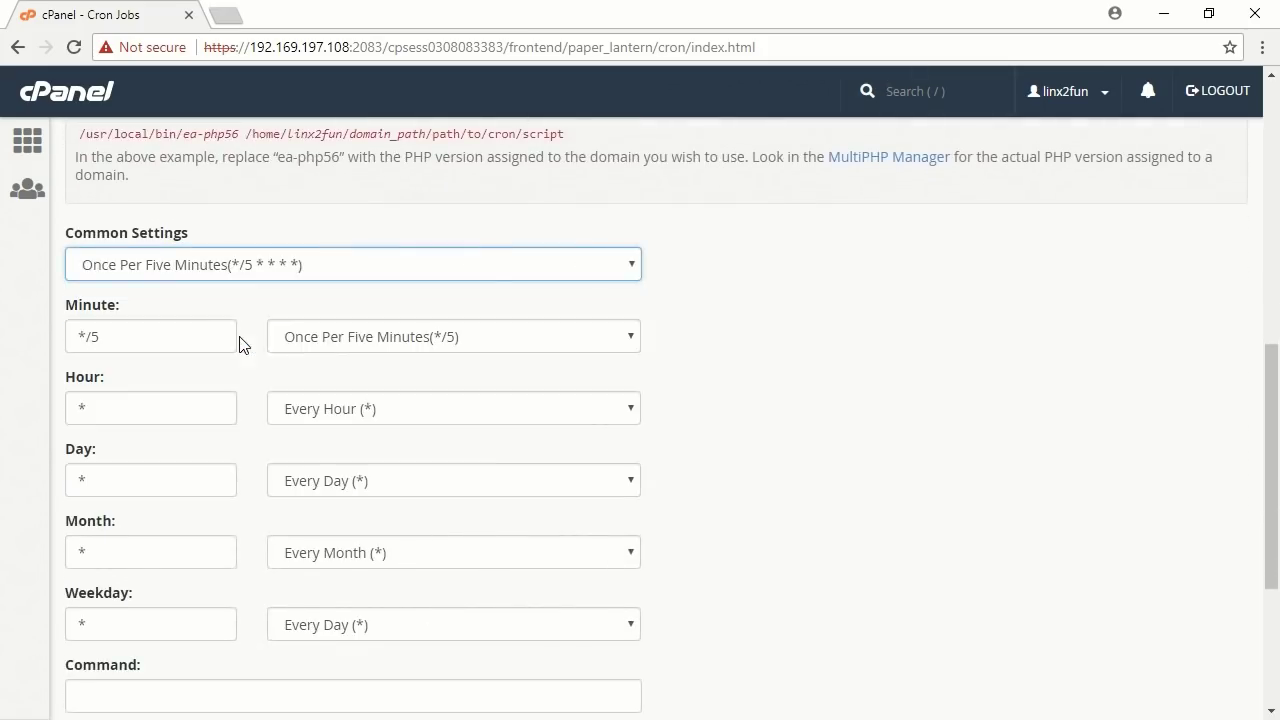
left_click(463, 336)
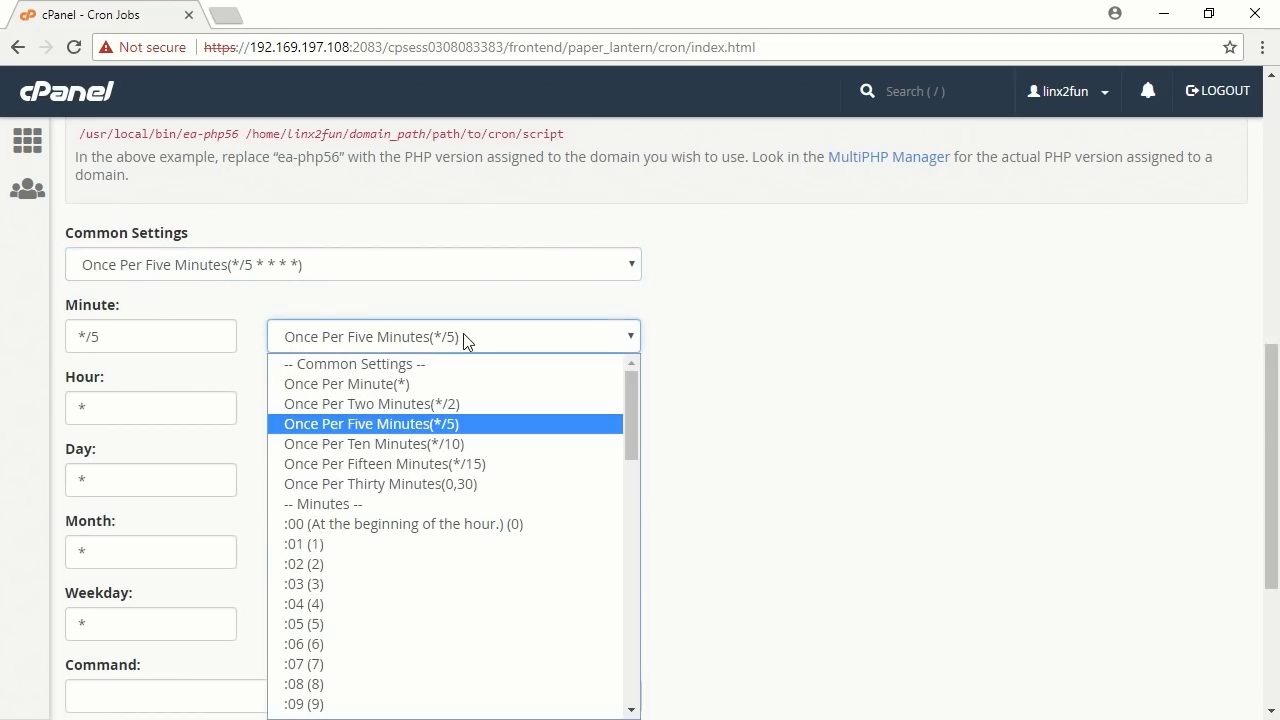
left_click(418, 441)
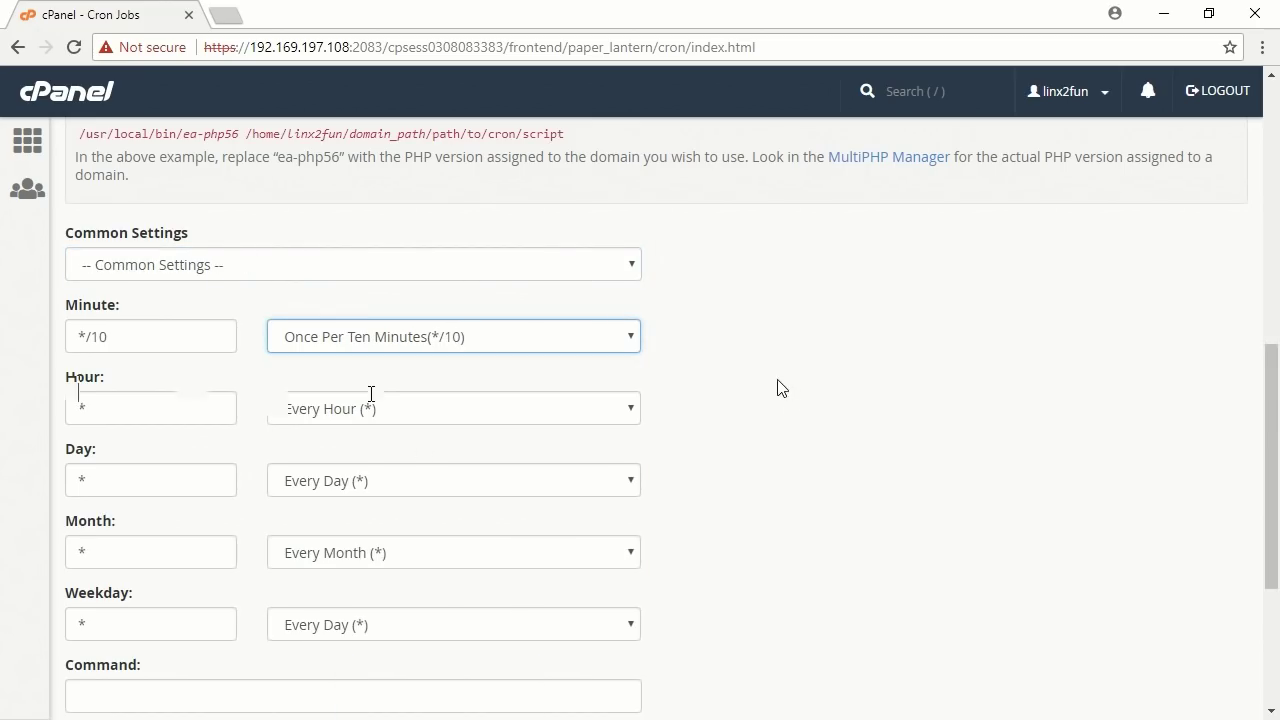
scroll(781, 388, "down", 3)
Paste the wget --spider command, replace SITE with mysite.com, and add the cron job.
left_click(120, 392)
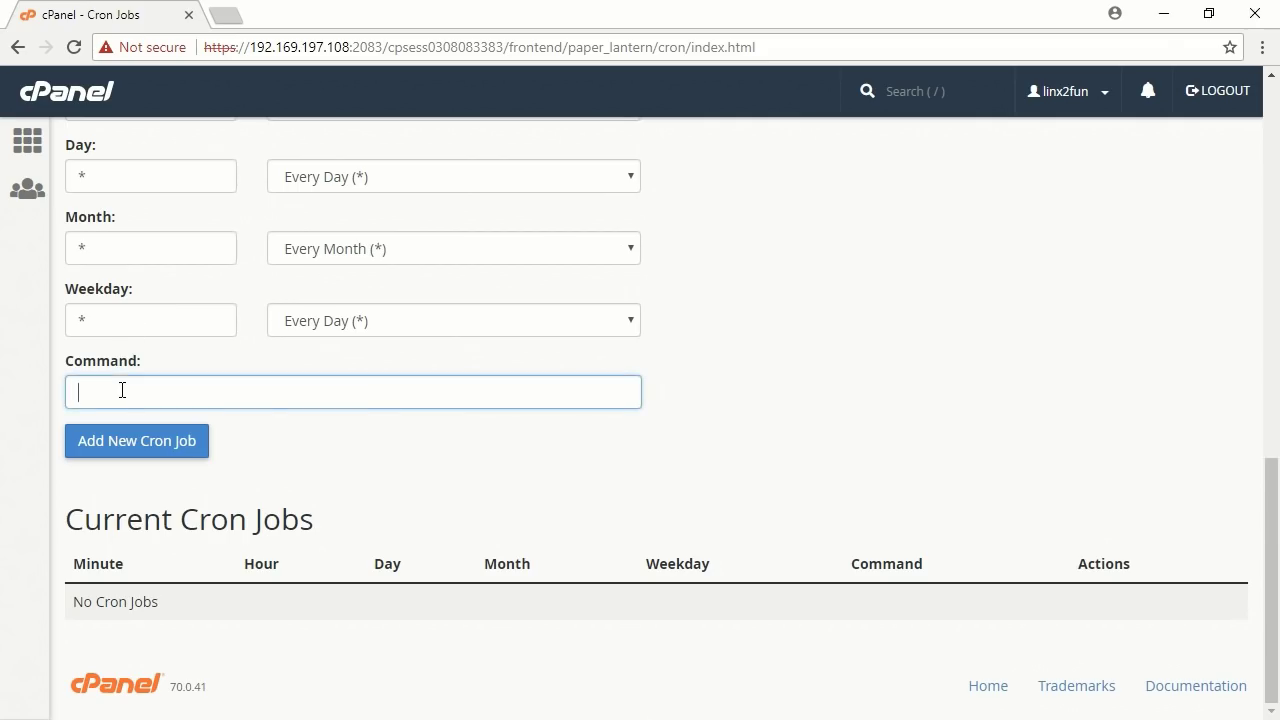
right_click(120, 391)
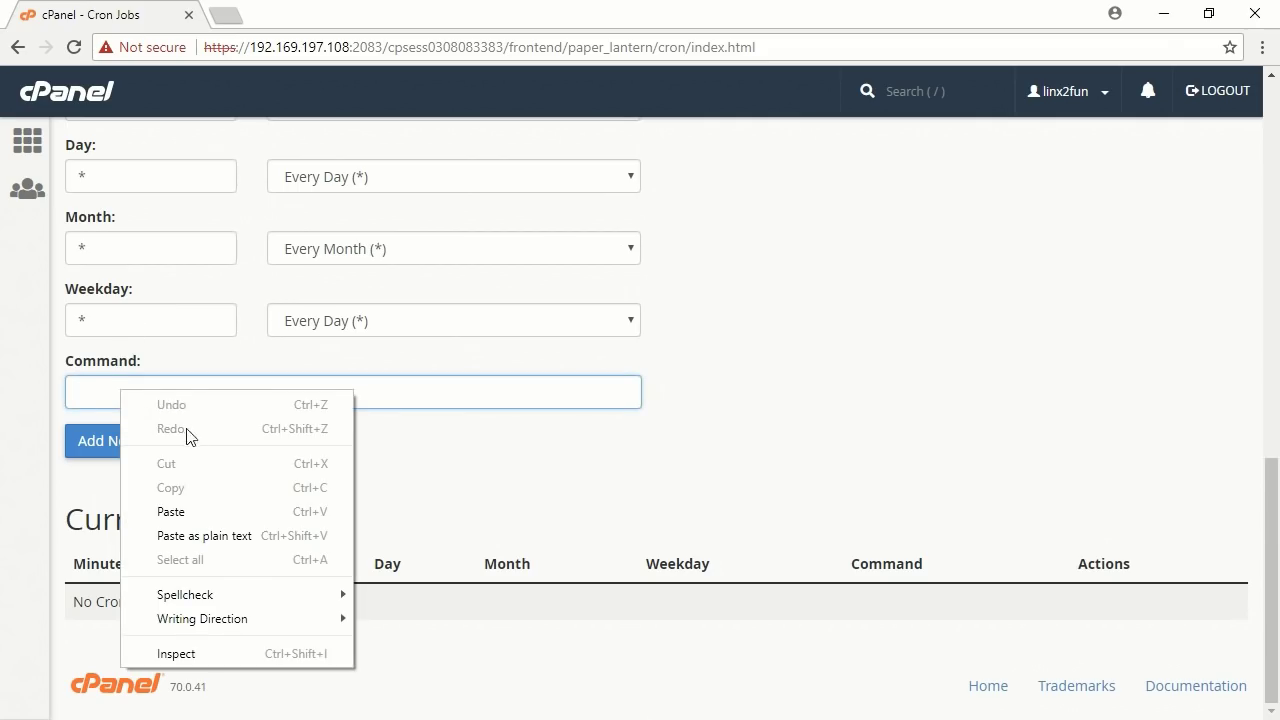
left_click(172, 512)
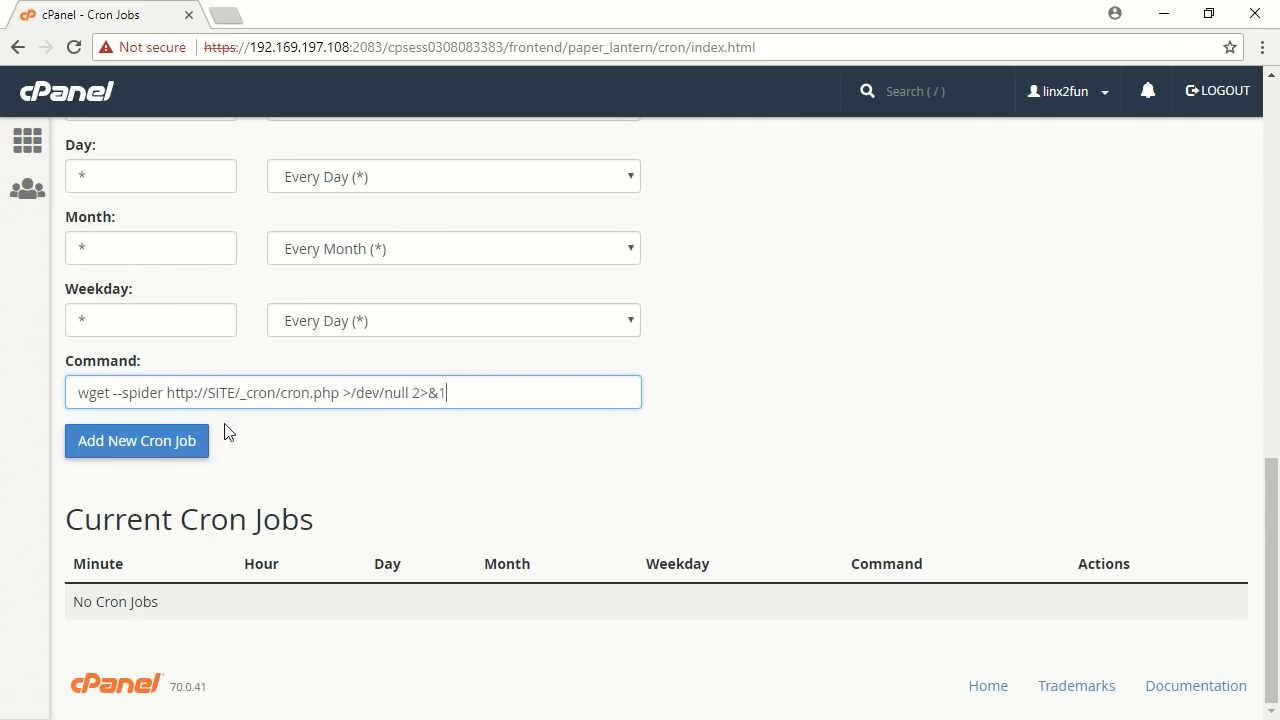
left_click_drag(209, 393, 235, 393)
left_click(497, 391)
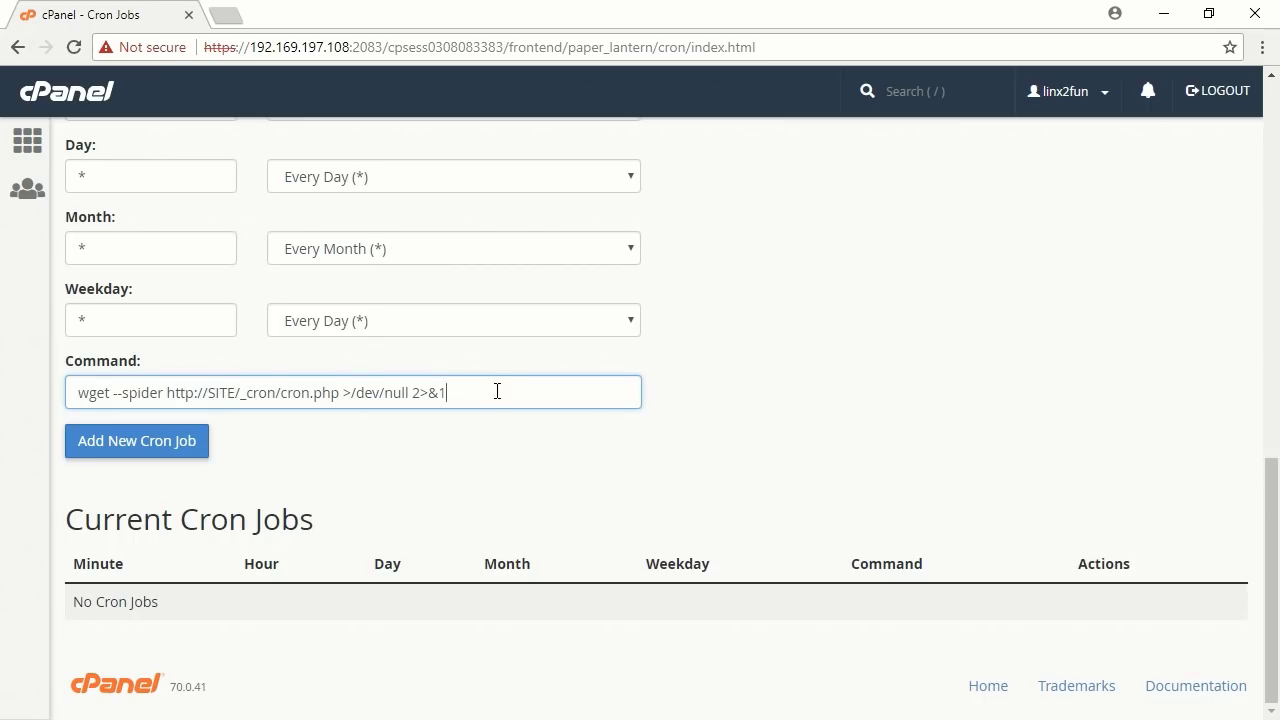
double_click(220, 391)
type("mysite.co")
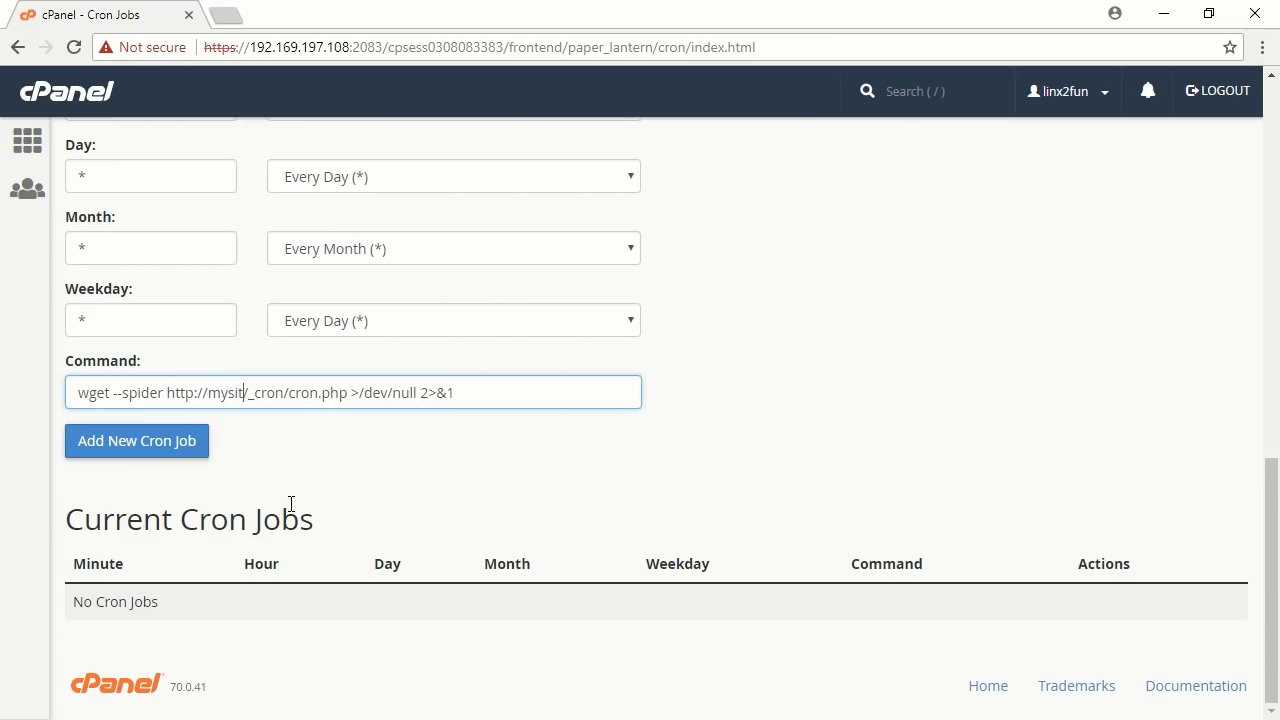
type("m")
left_click(738, 410)
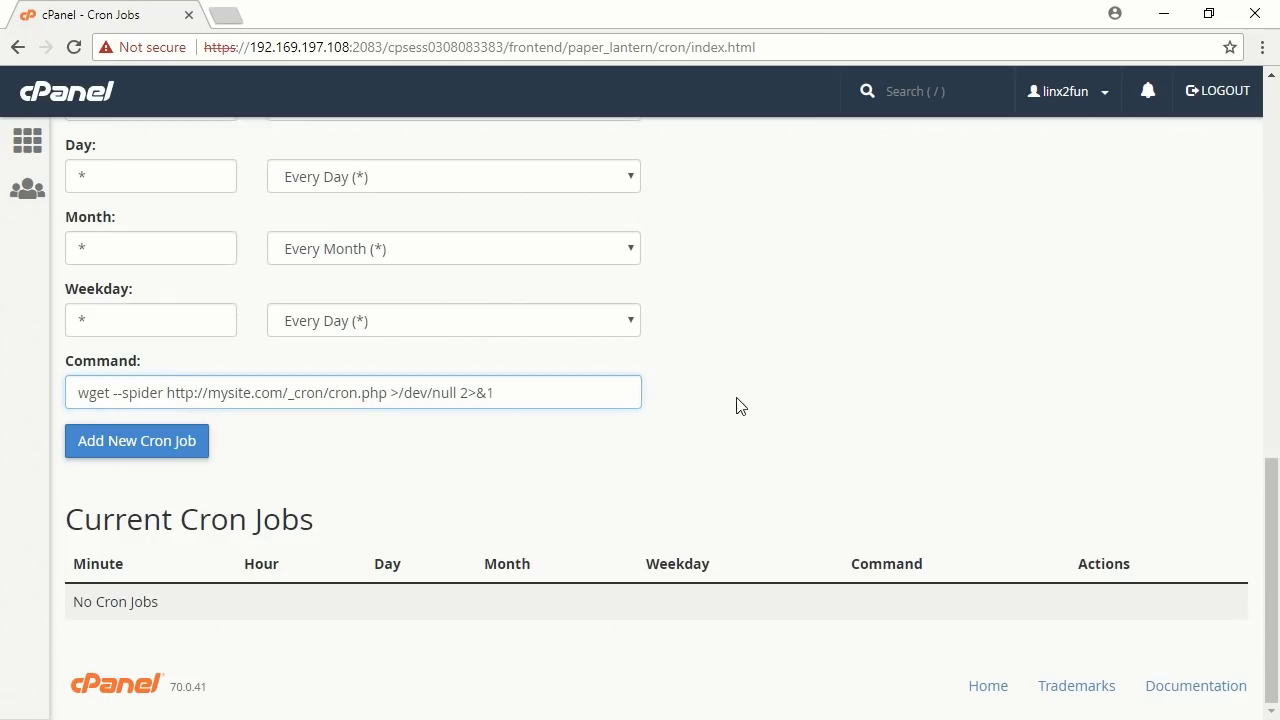
left_click(132, 443)
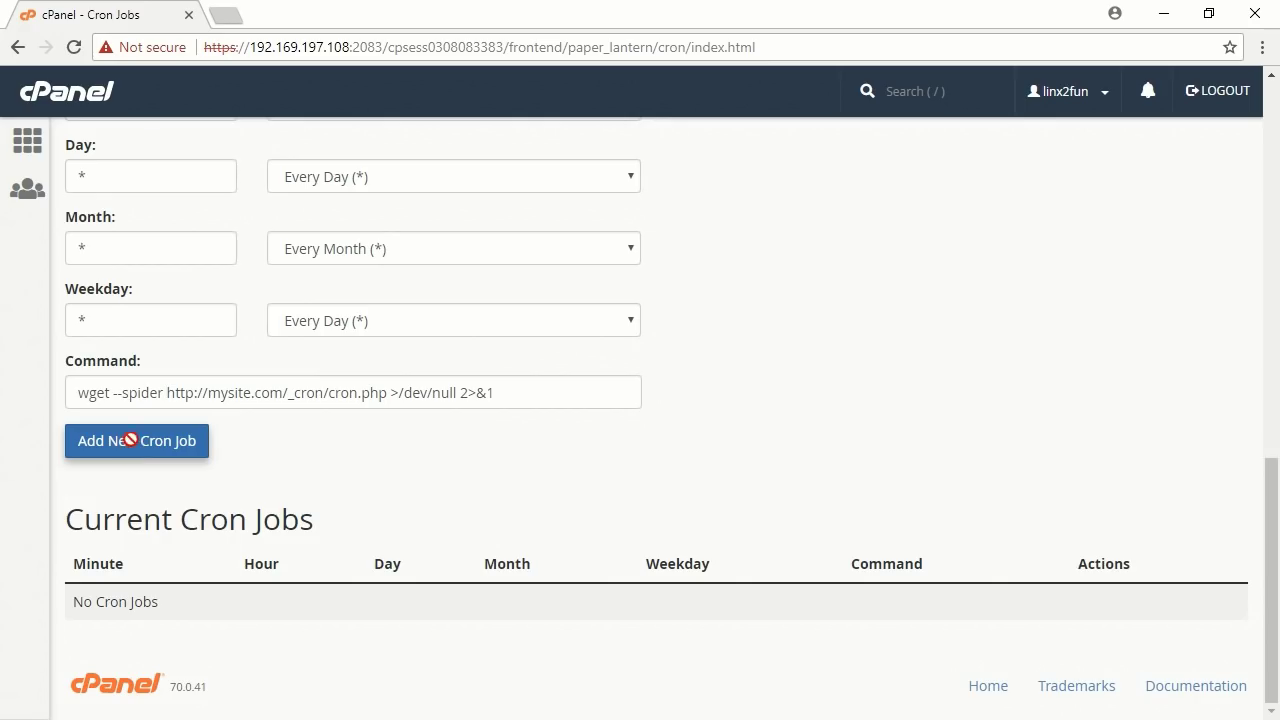